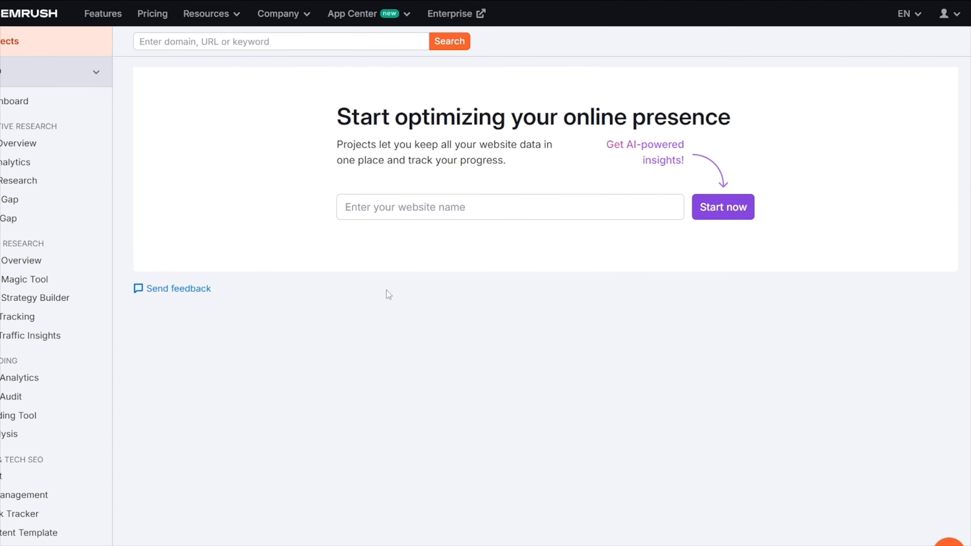
Step: Start a new project for the website answersocrates.com
click(457, 193)
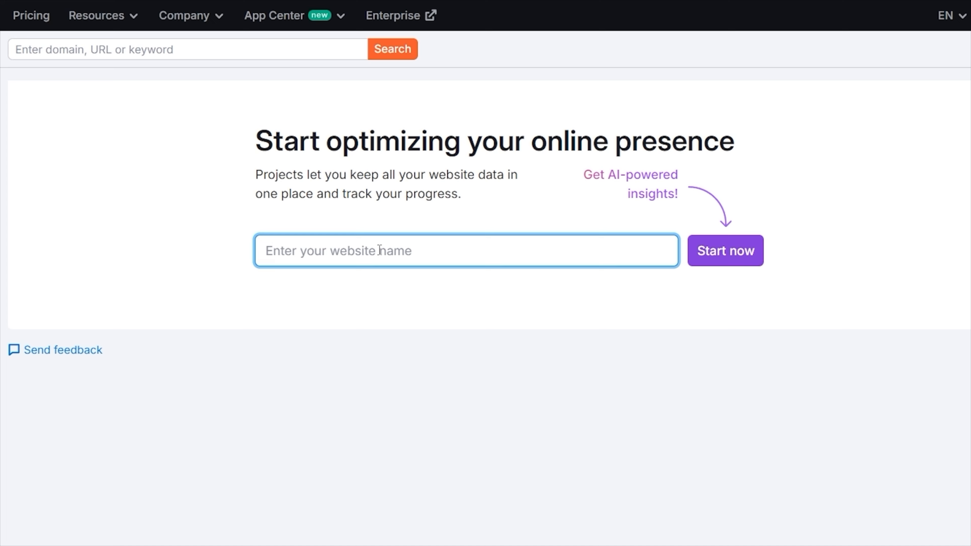
text(answ)
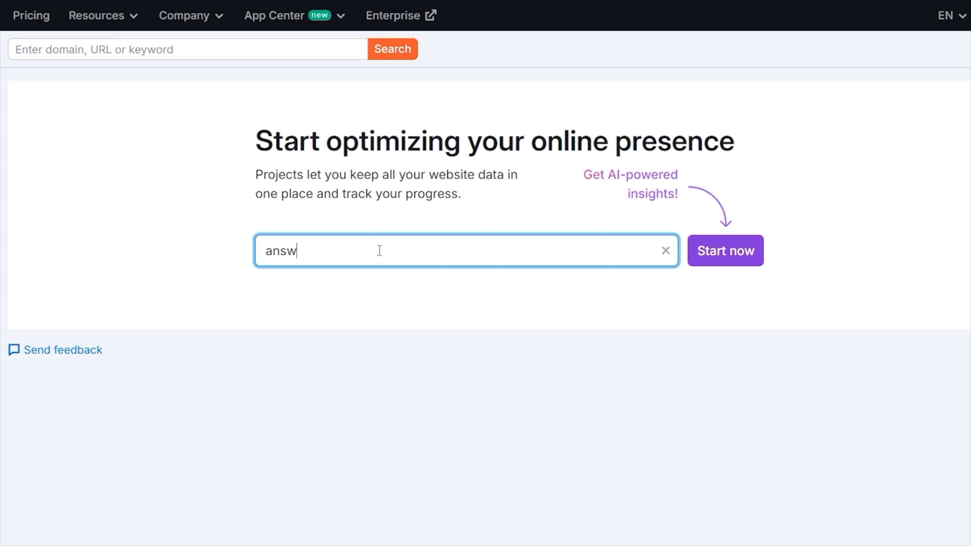
text(ersocrates.com)
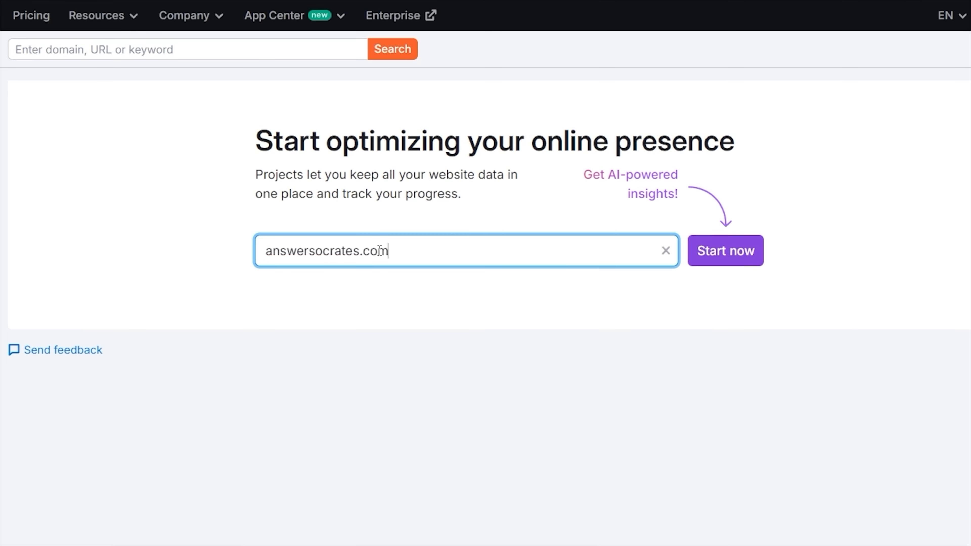
click(727, 252)
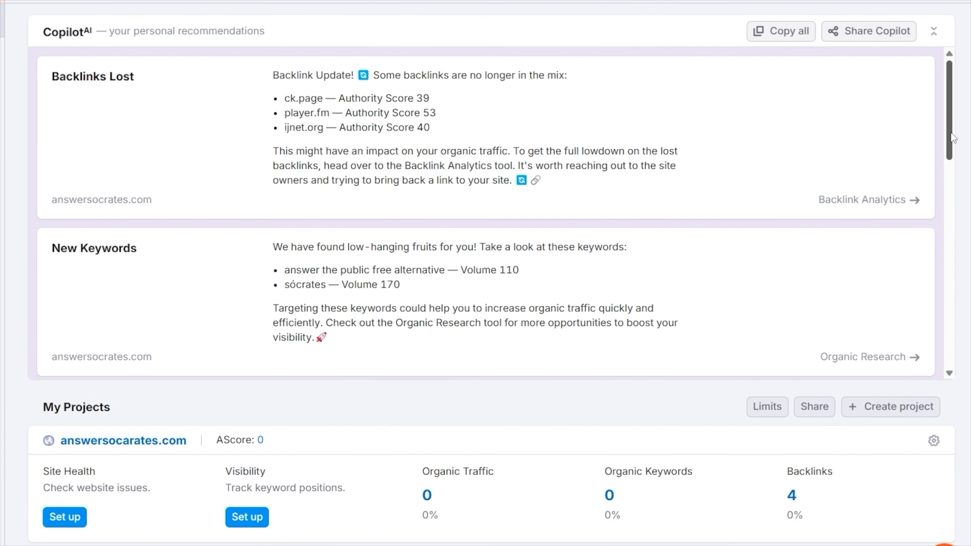
Step: Open the Copilot recommendation on lost backlinks and review the chart and list of lost referring domains
drag(951, 136, 940, 115)
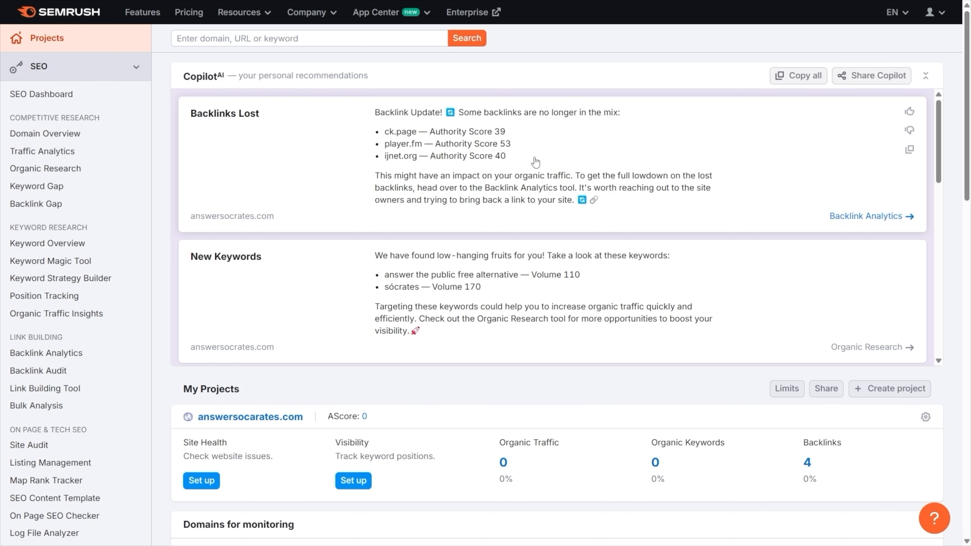
click(535, 160)
scroll(528, 111, down, 7)
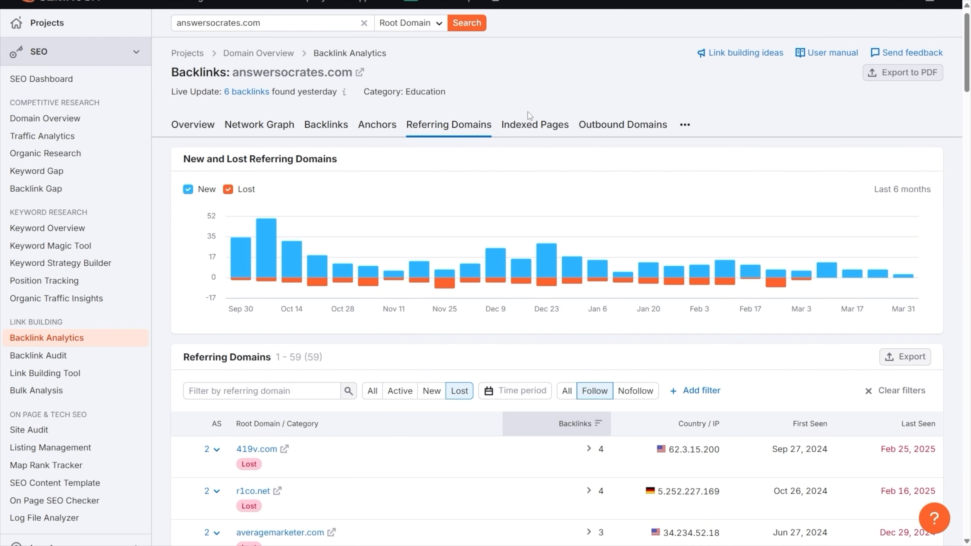
scroll(528, 111, up, 7)
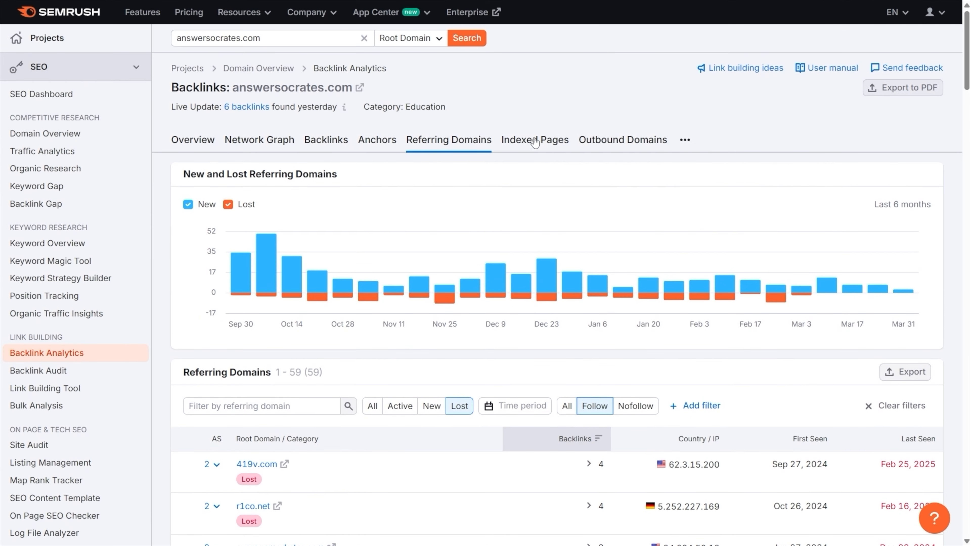
mouse_move(545, 270)
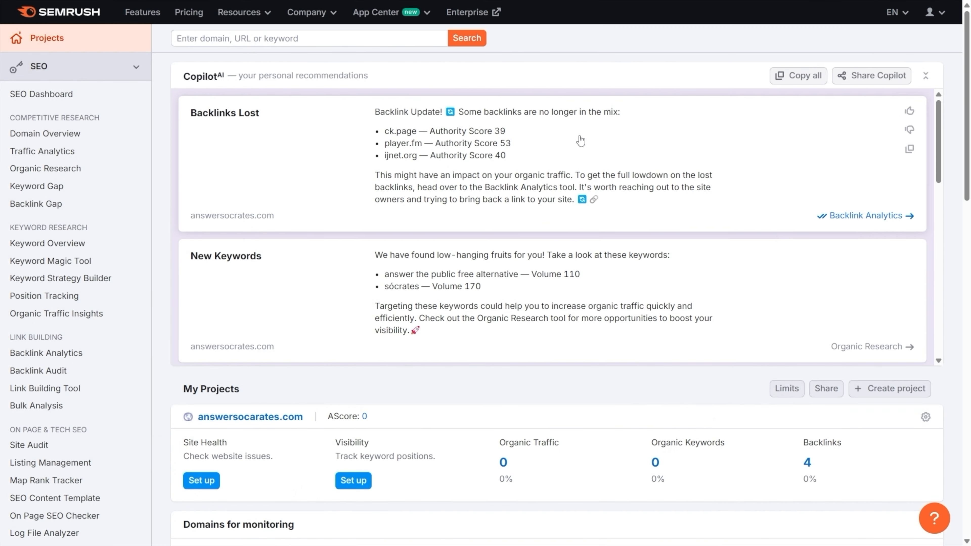
Step: Open the New Keywords recommendation from the Copilot list and review its organic search positions report
scroll(580, 142, down, 3)
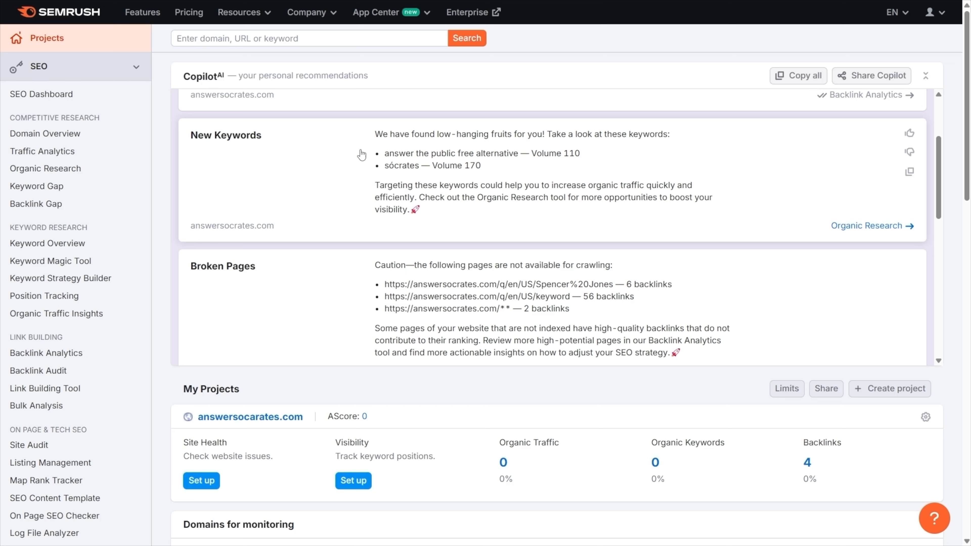
click(553, 164)
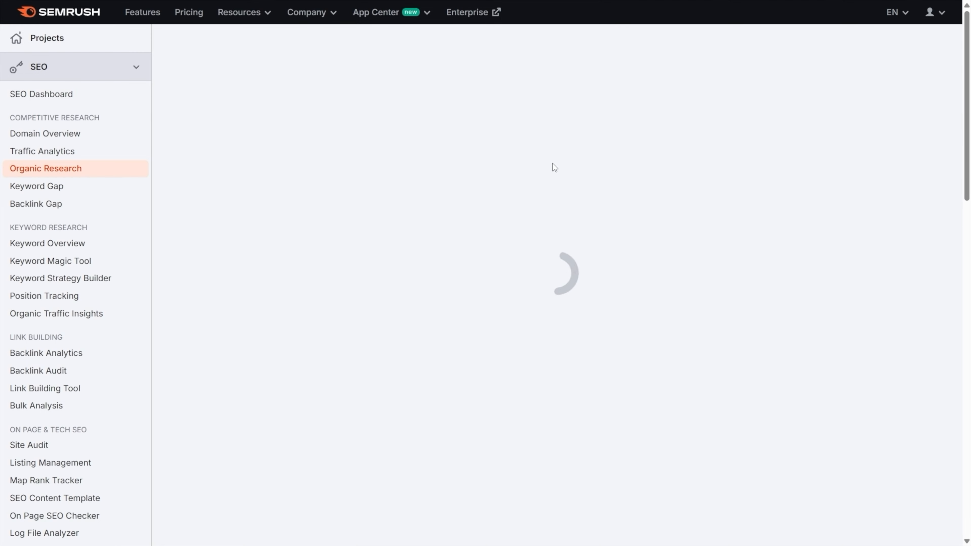
click(379, 202)
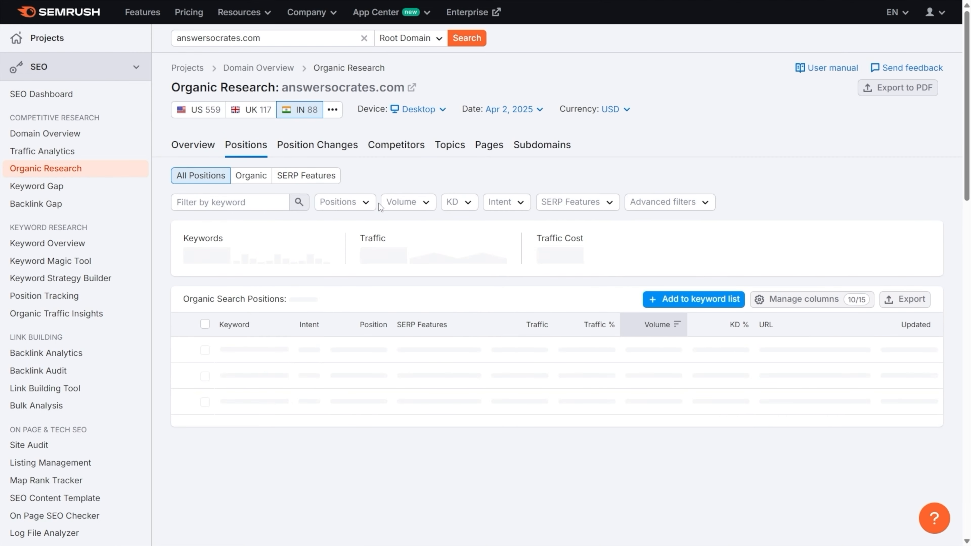
scroll(379, 204, down, 2)
scroll(379, 203, down, 10)
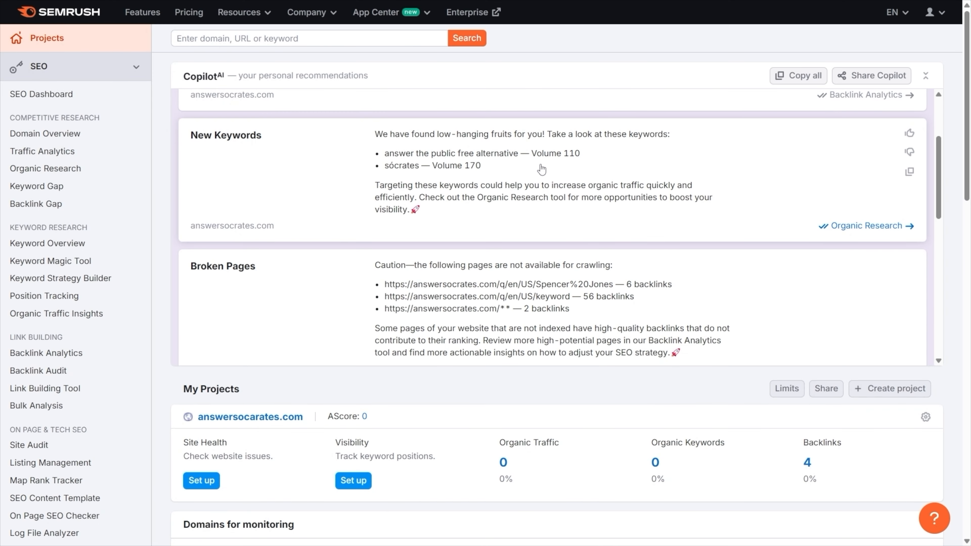
Step: Open the Broken Pages recommendation and examine the indexed broken pages that have backlinks, including the Spencer%20Jones page
scroll(541, 169, down, 3)
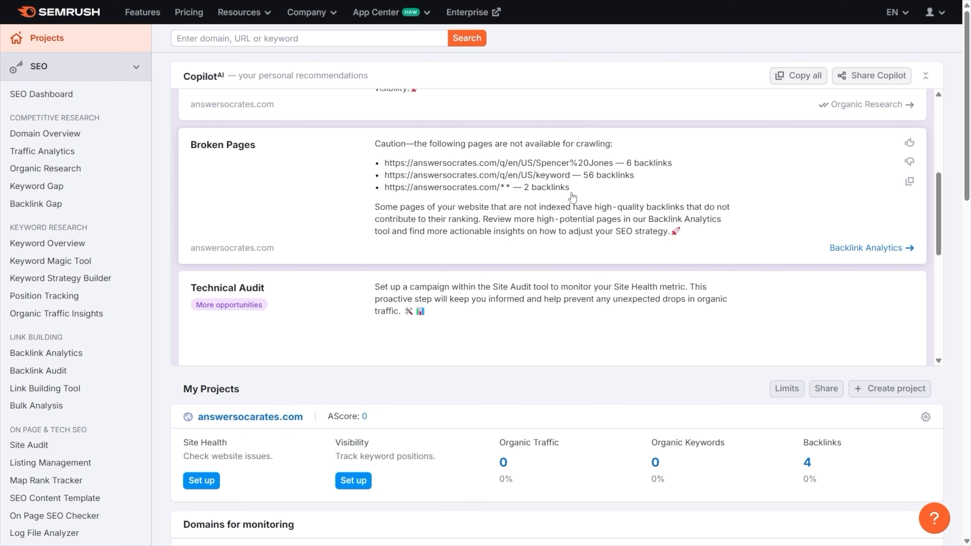
click(578, 194)
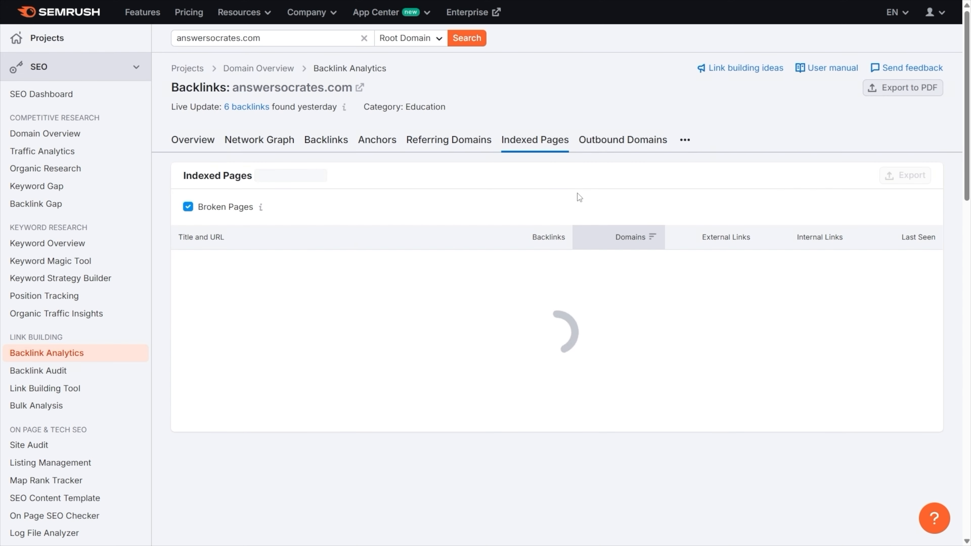
scroll(578, 194, down, 5)
scroll(580, 197, down, 8)
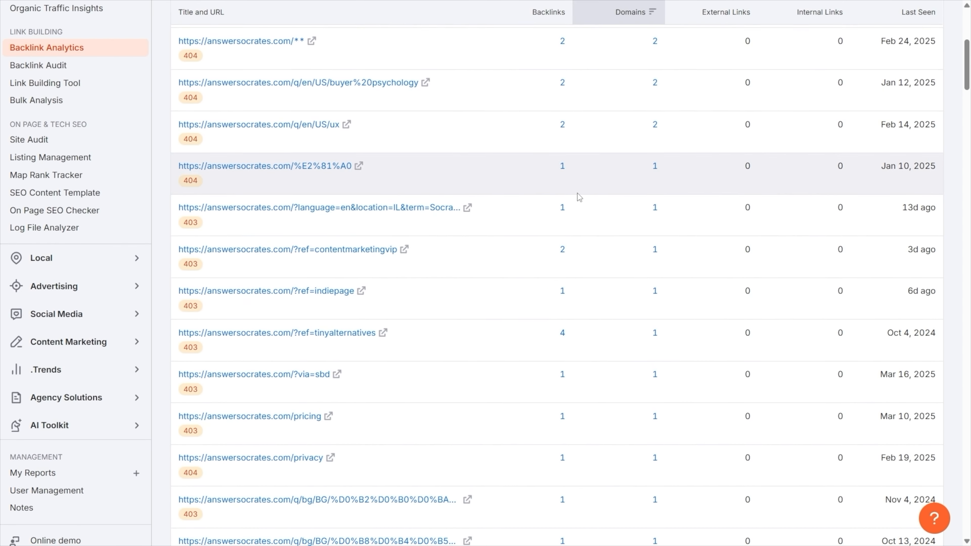
scroll(579, 197, up, 6)
scroll(578, 193, up, 5)
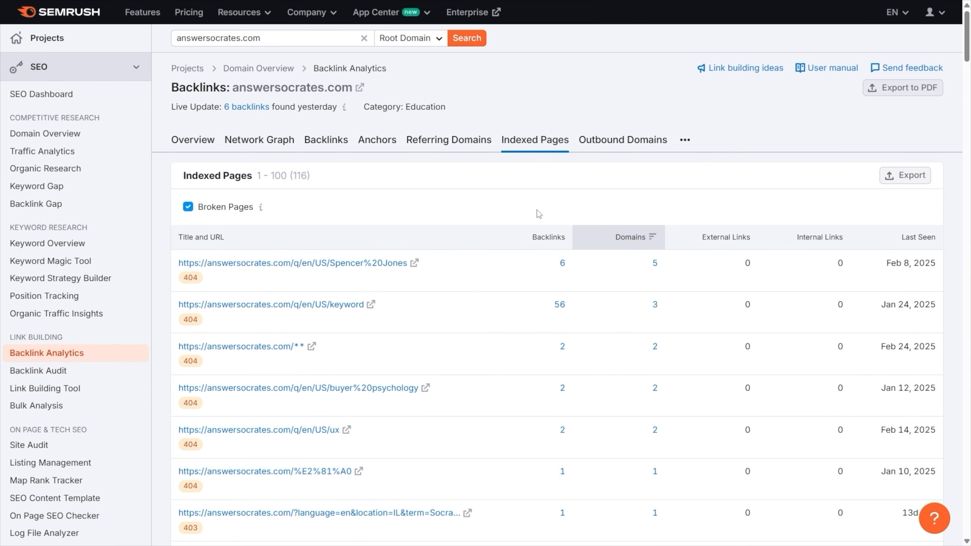
click(416, 265)
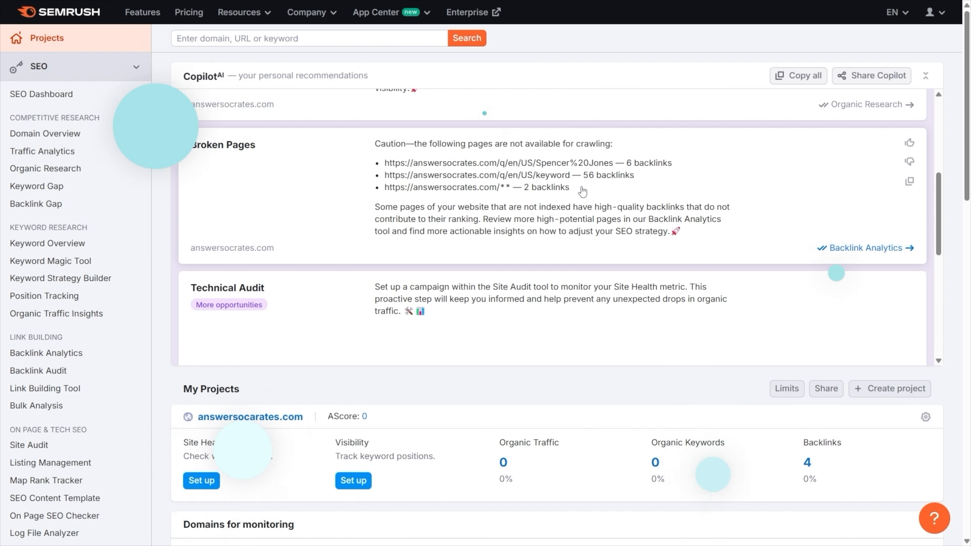
Step: Set up a Site Audit campaign for answersocrates.com from the Technical Audit recommendation
scroll(583, 191, down, 3)
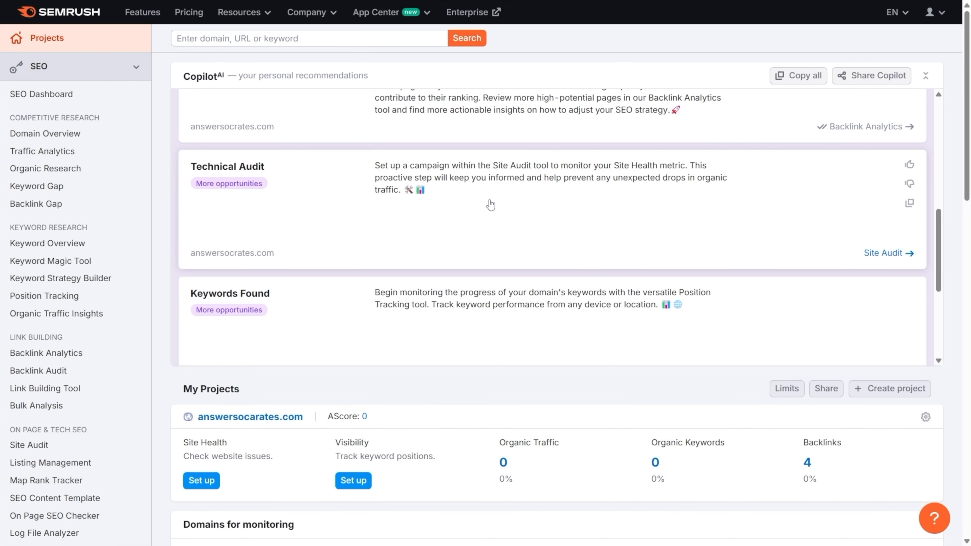
click(491, 205)
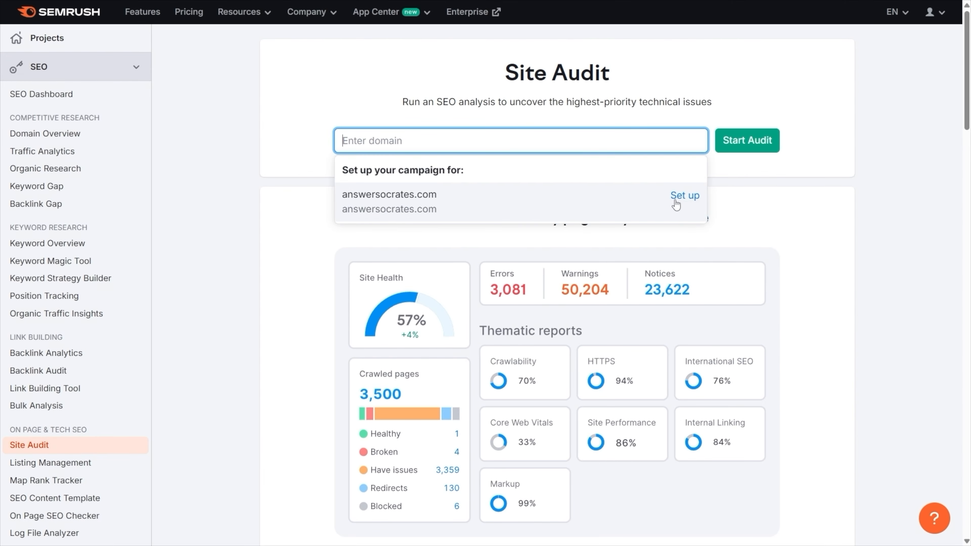
click(683, 196)
click(510, 450)
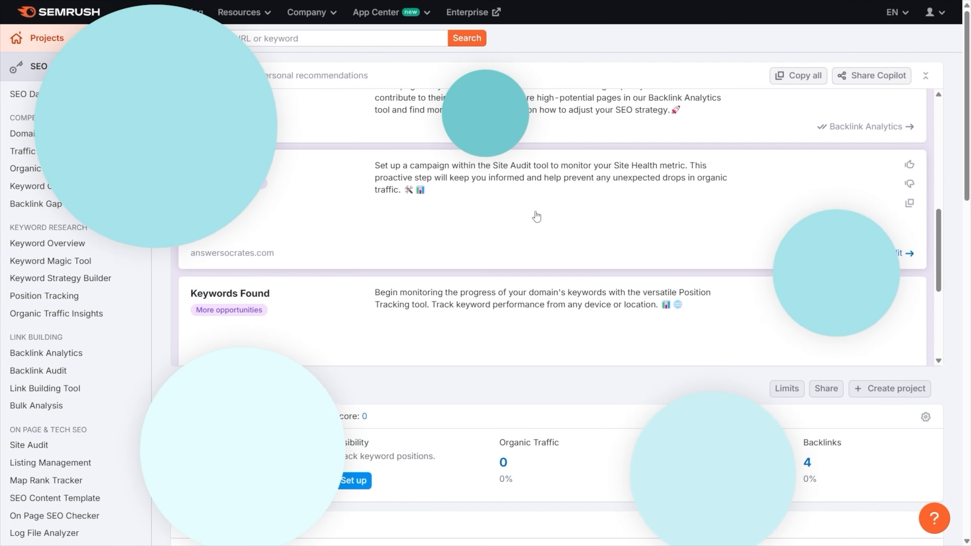
Step: Set up position tracking for answersocarates.com from the Keywords Found recommendation, with United States as location, and continue to the keywords stage
scroll(537, 217, down, 3)
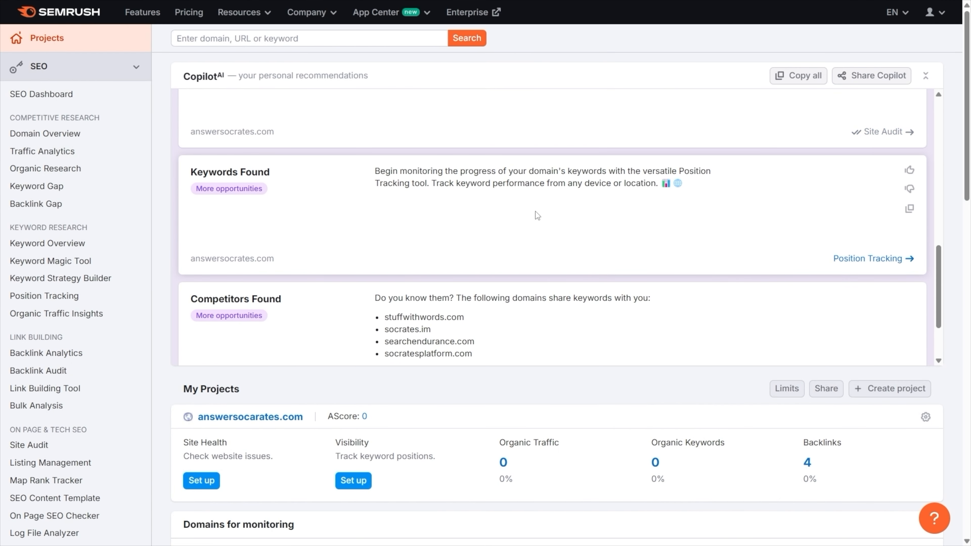
click(536, 212)
click(543, 169)
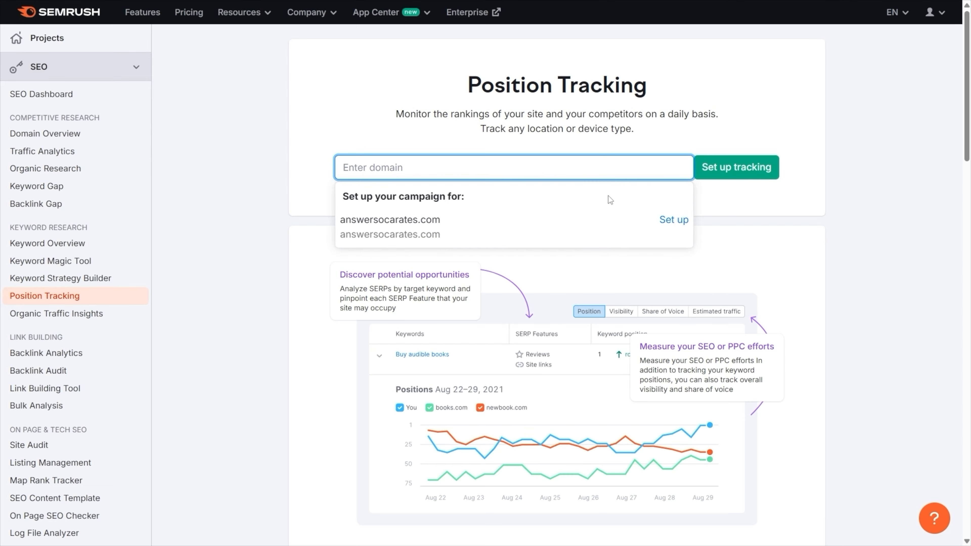
click(661, 219)
click(443, 249)
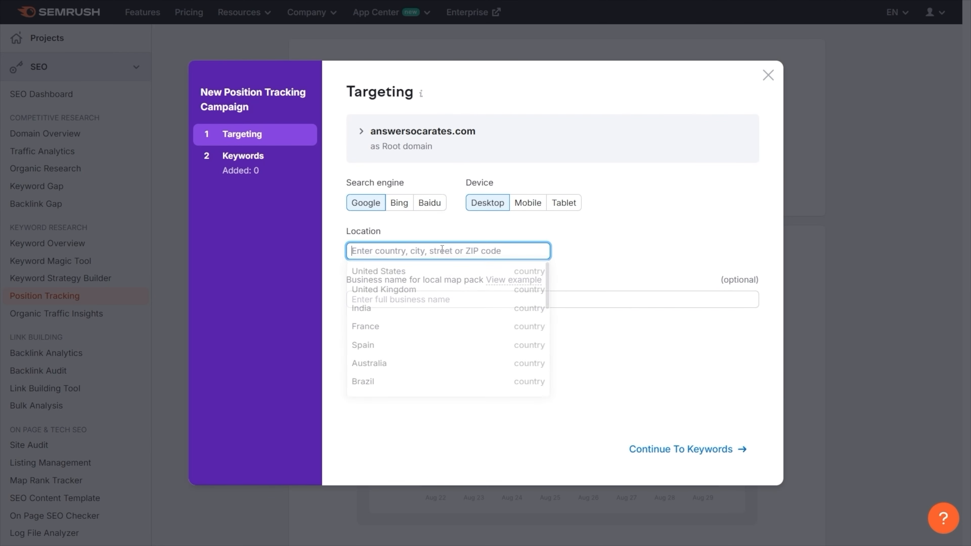
click(429, 272)
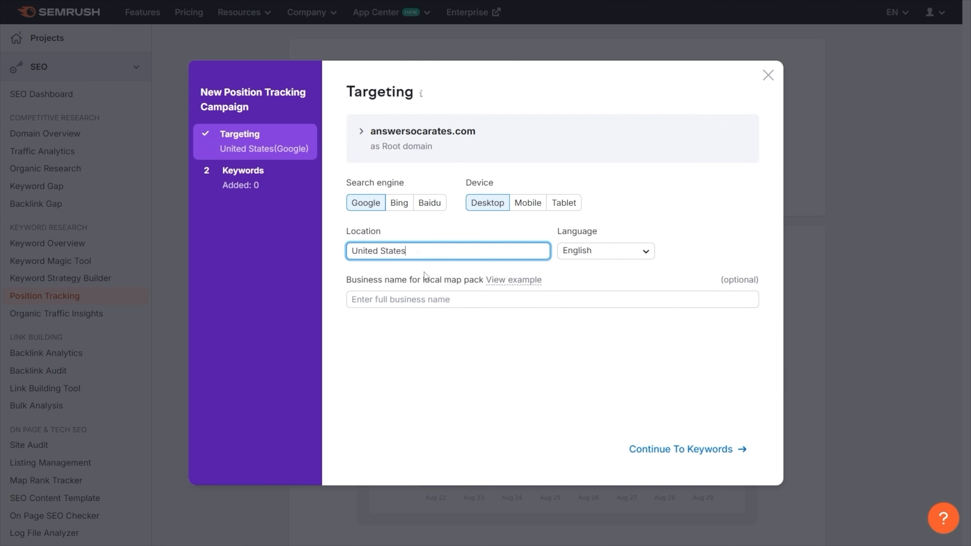
click(690, 452)
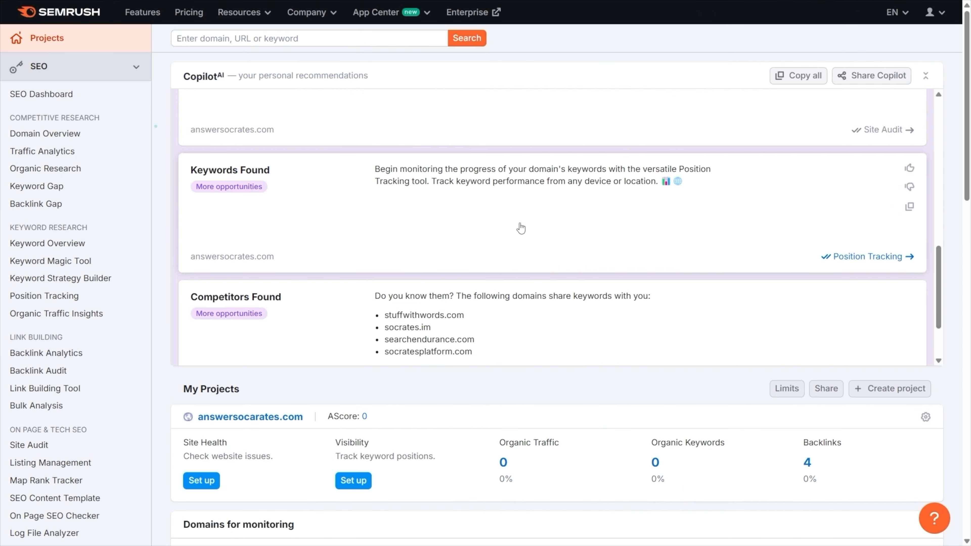
Step: Run an Organic Research search for answersocrates.com in the US database
scroll(520, 228, down, 2)
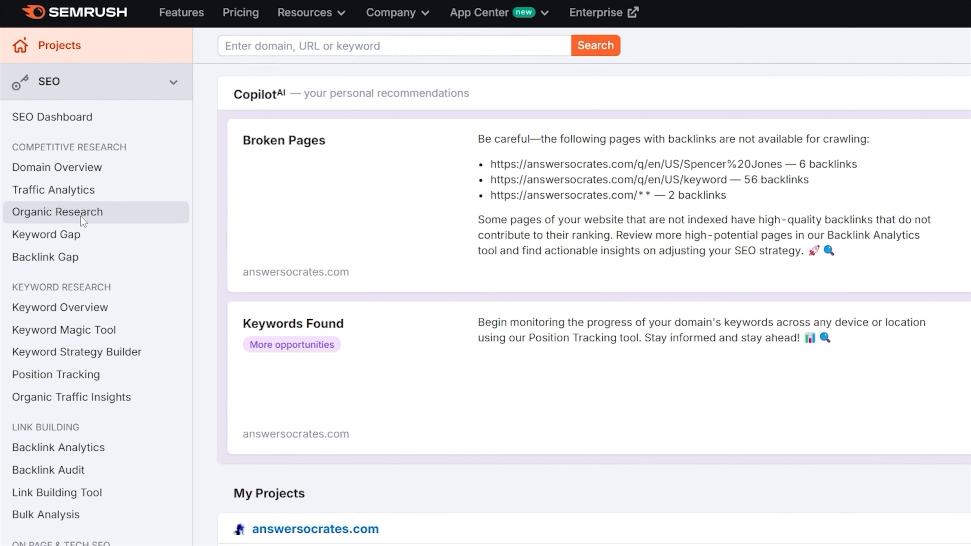
click(81, 217)
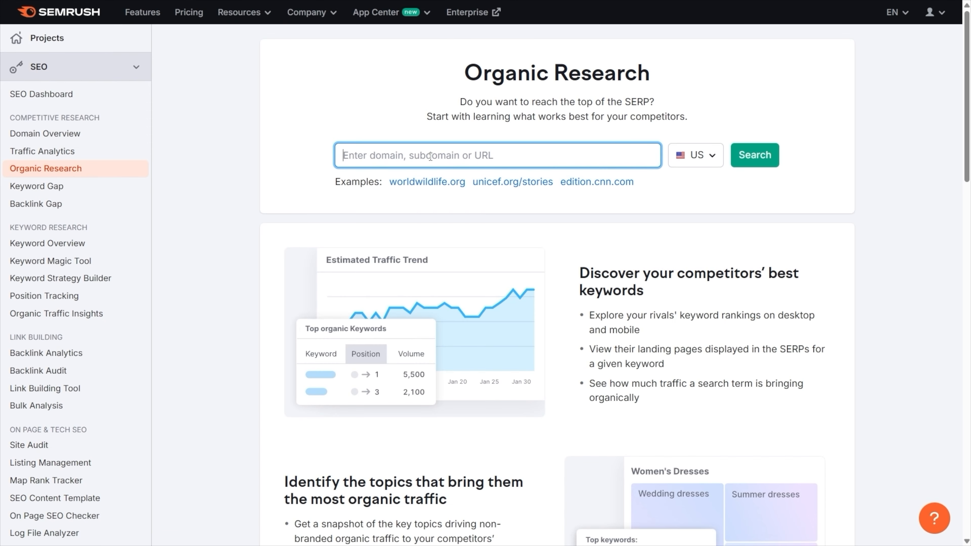
text(answersocrates.com)
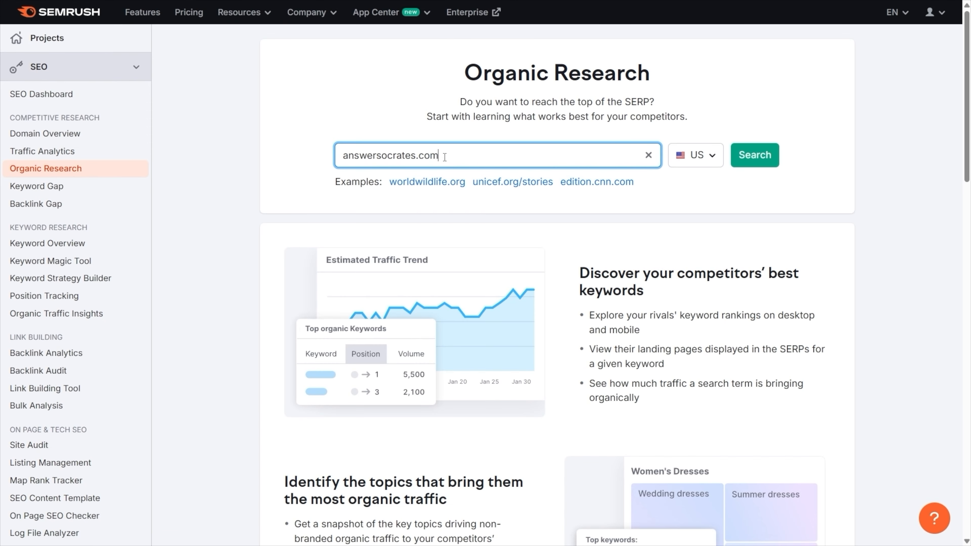
click(765, 156)
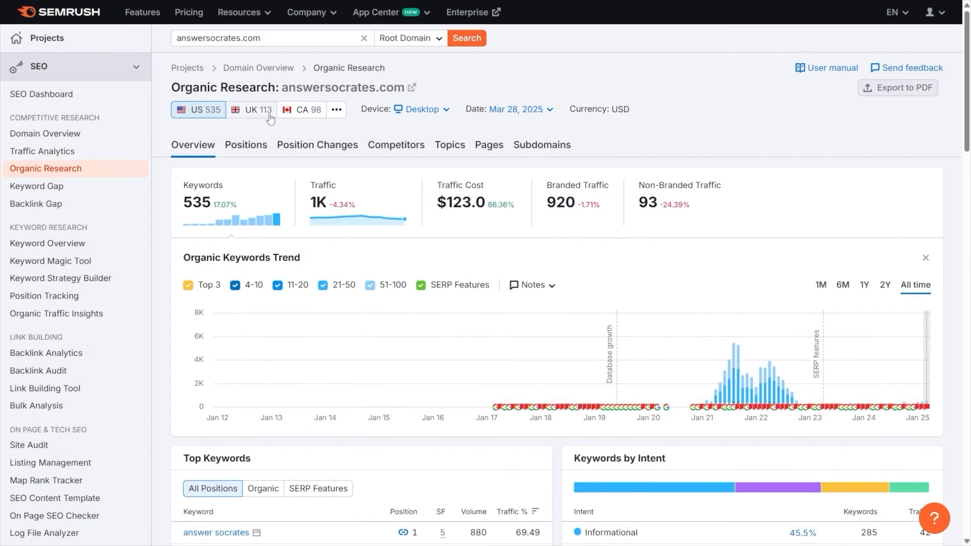
Step: View the organic overview for the UK database and switch back to the US
click(270, 117)
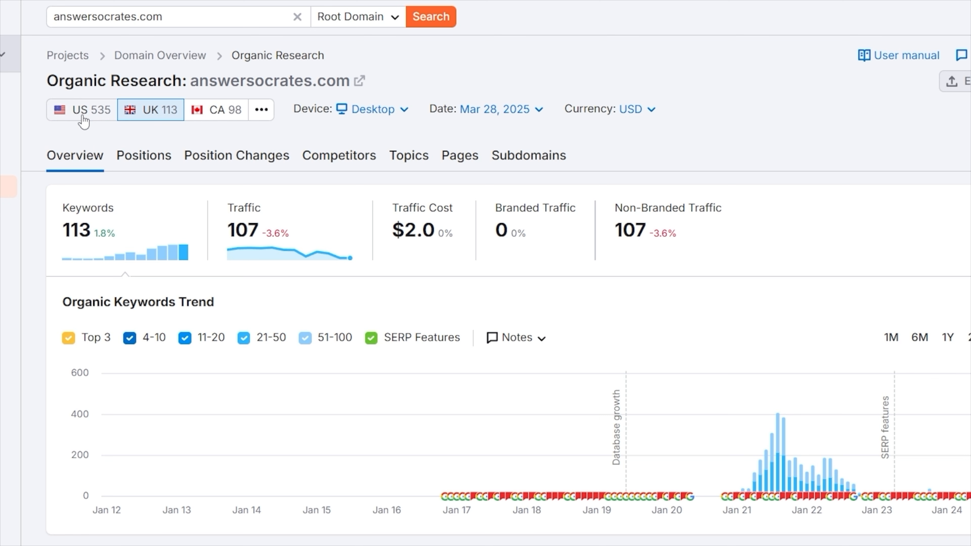
click(83, 118)
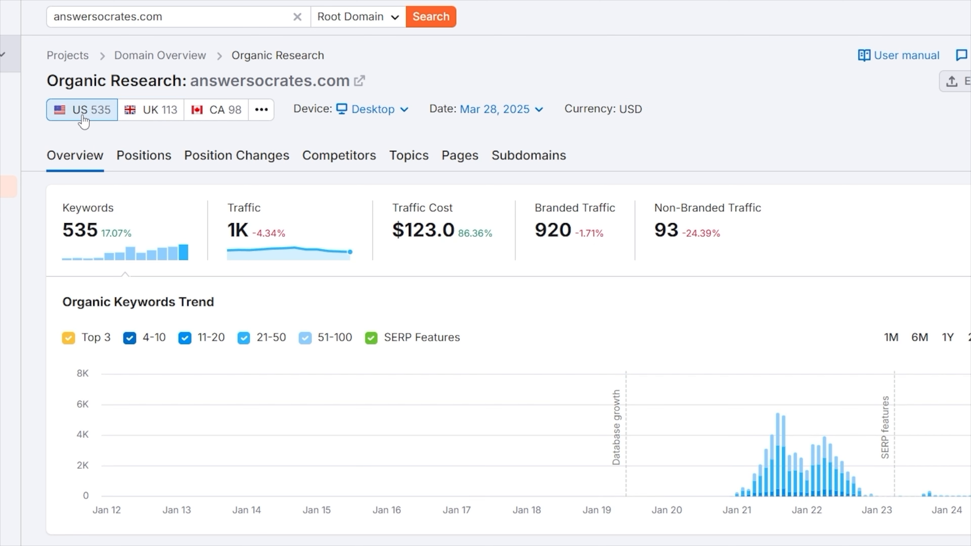
Step: Check the device options and the historical dates offered for the Organic Research report, keeping Desktop and Mar 28, 2025
click(403, 110)
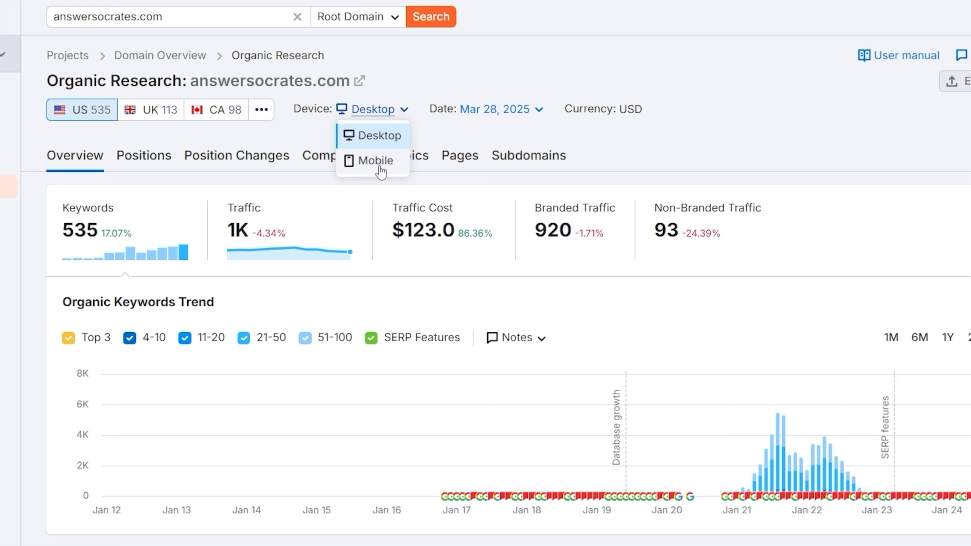
click(373, 141)
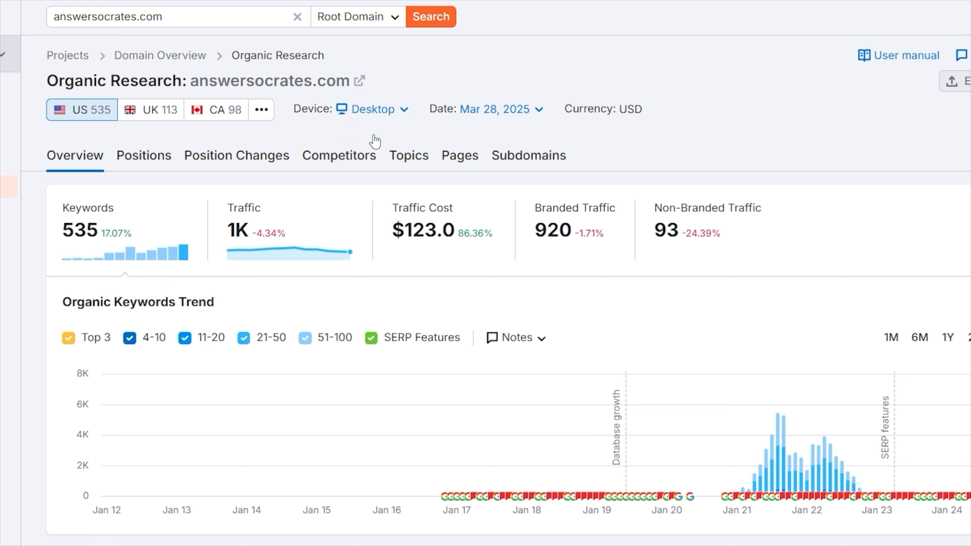
click(538, 114)
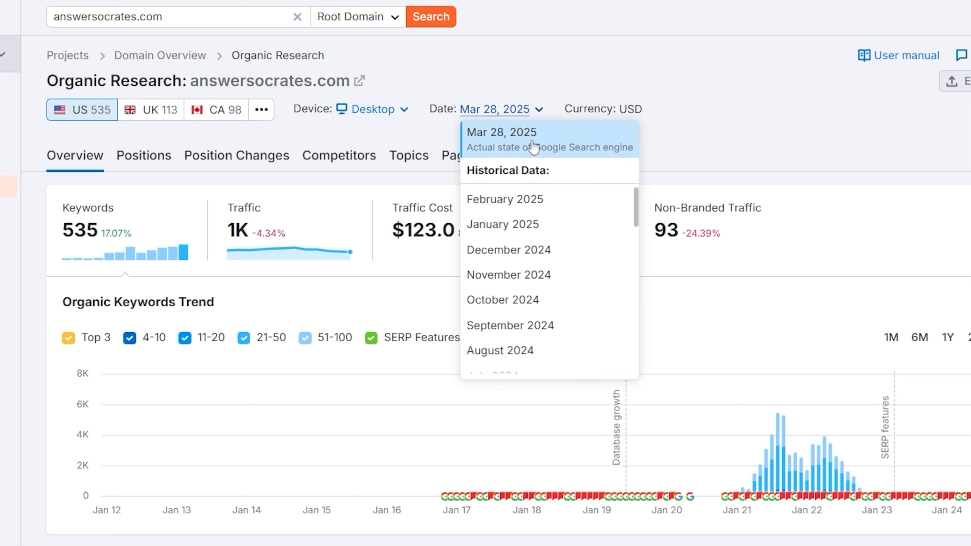
scroll(541, 214, down, 10)
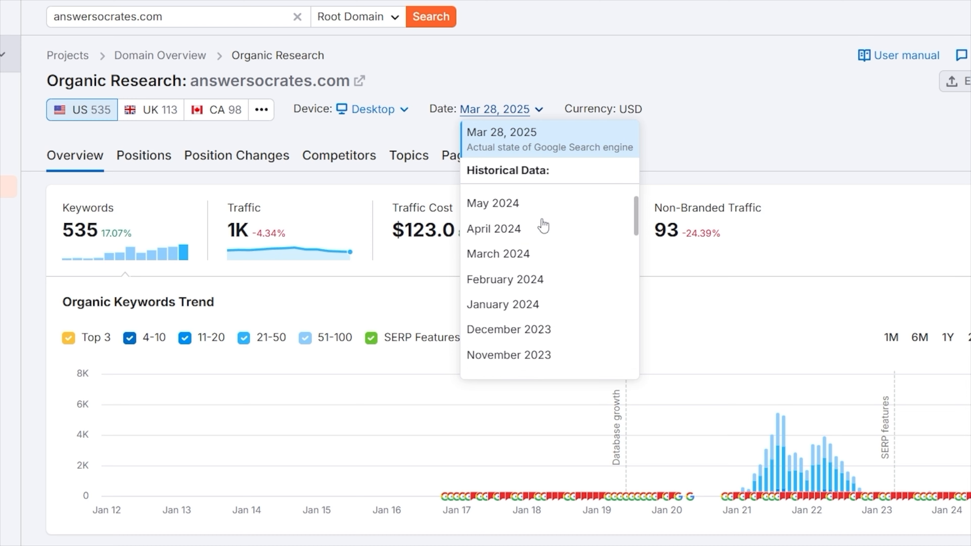
scroll(542, 220, up, 10)
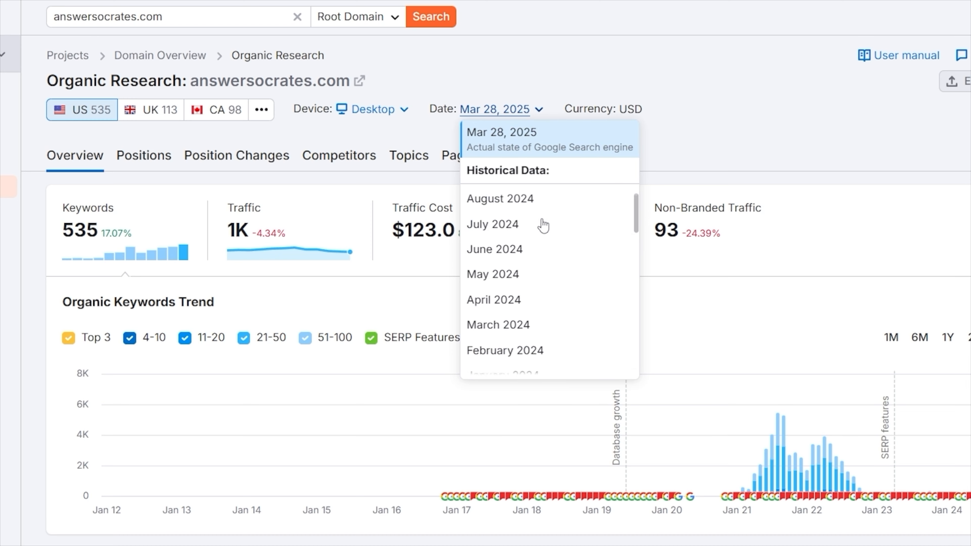
click(540, 112)
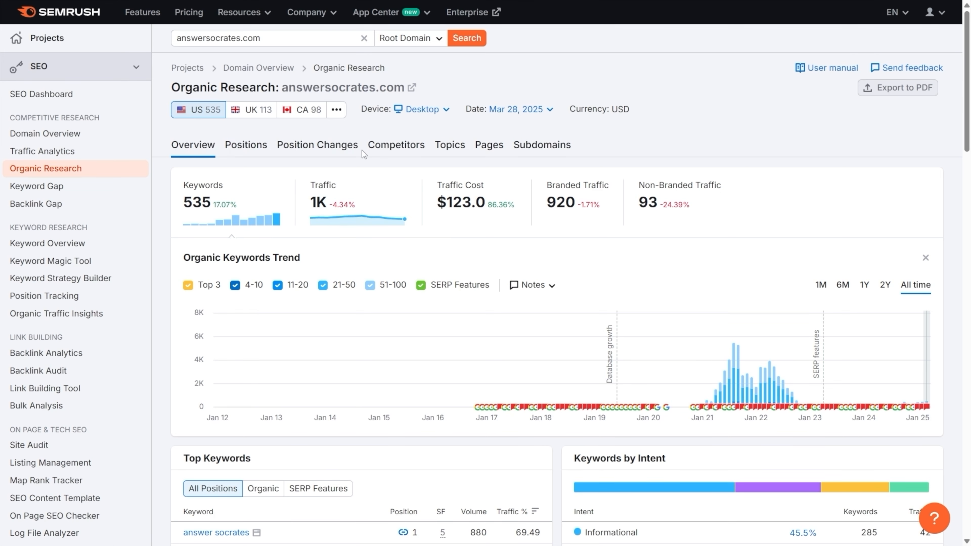
Step: Open the organic Positions report, review only the keywords ranking in the Top 10, and clear the position filter
click(245, 150)
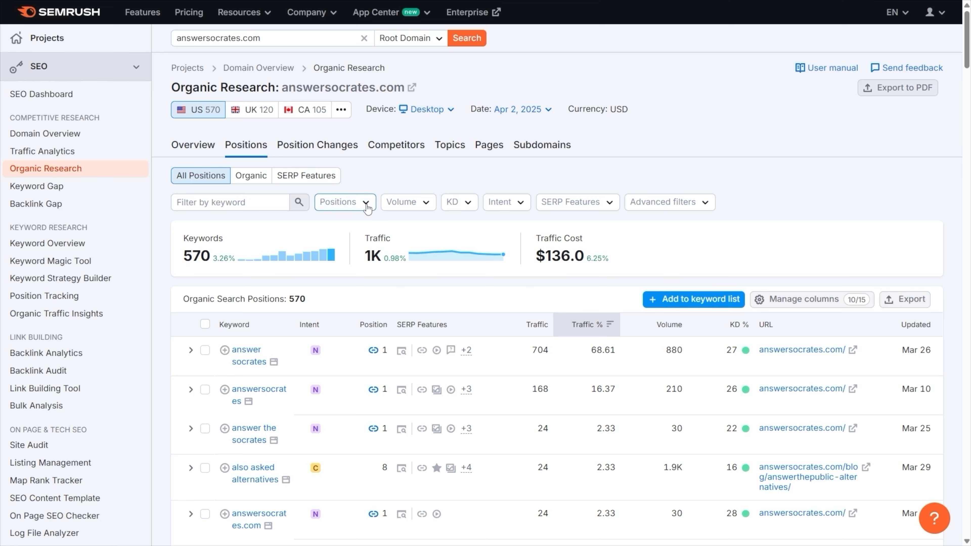
click(345, 203)
click(336, 262)
scroll(336, 262, down, 6)
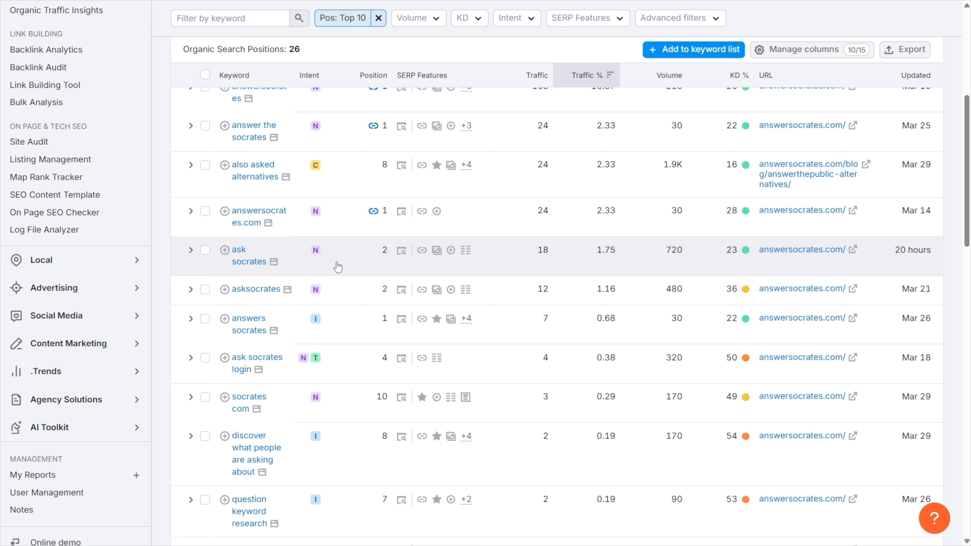
scroll(338, 266, up, 6)
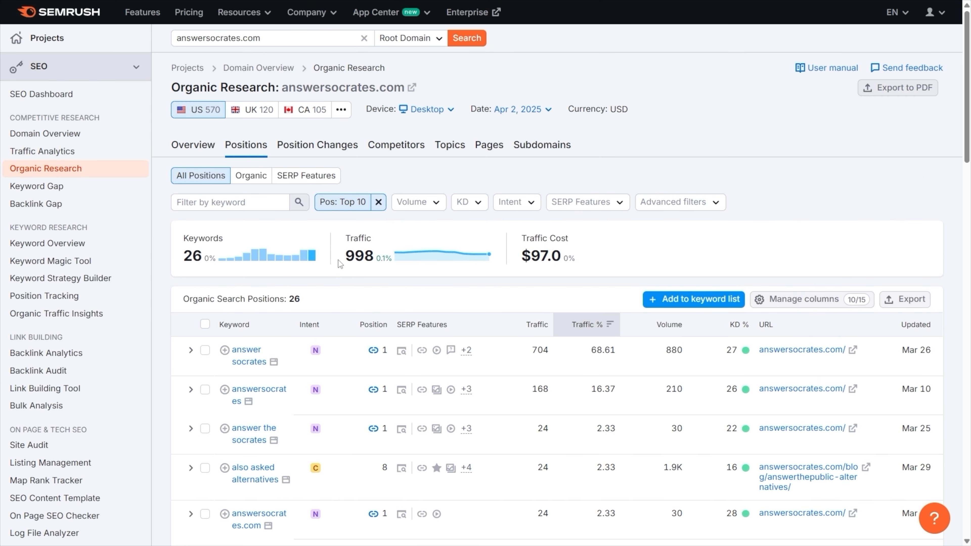
click(378, 202)
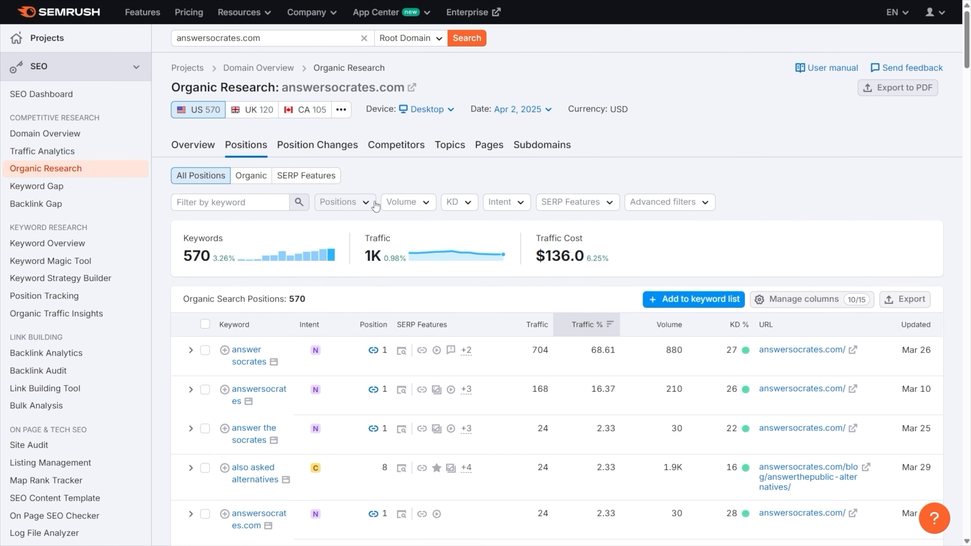
Step: Examine the search intent labels of the ranking keywords, including those of "socrates" and "socrates login"
scroll(376, 206, down, 10)
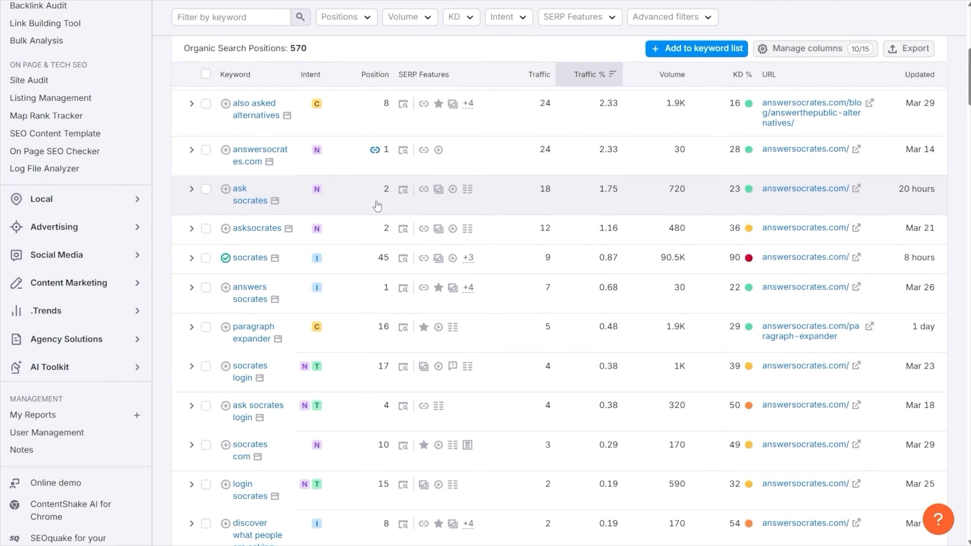
mouse_move(317, 258)
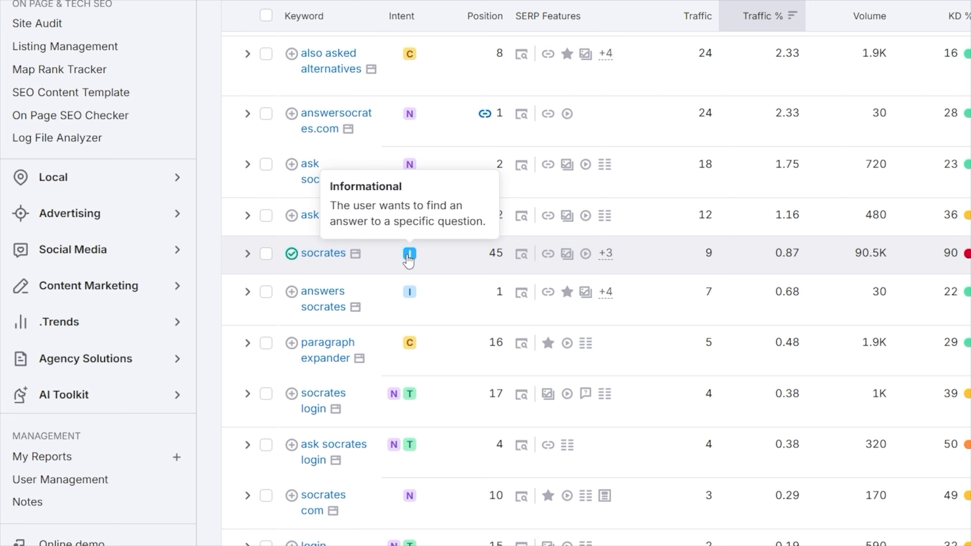
mouse_move(394, 395)
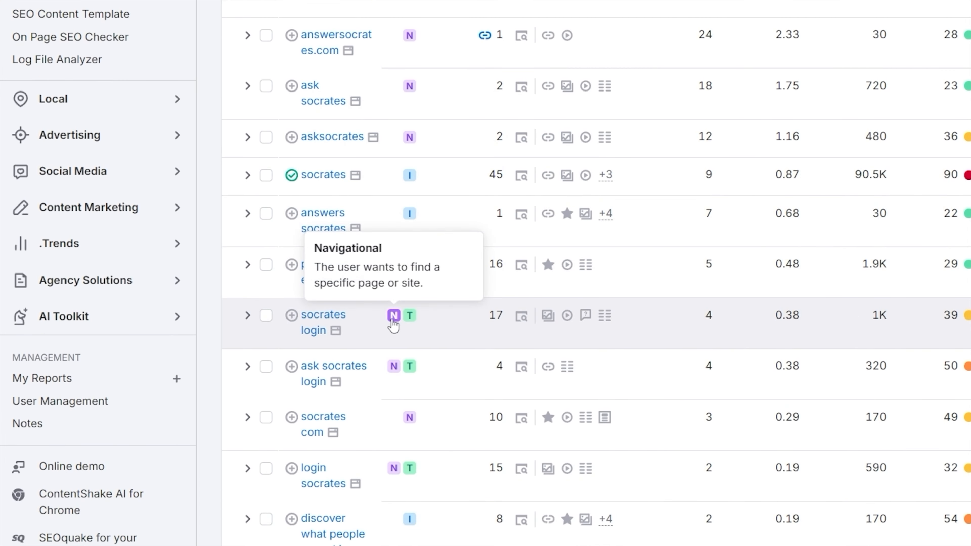
mouse_move(409, 144)
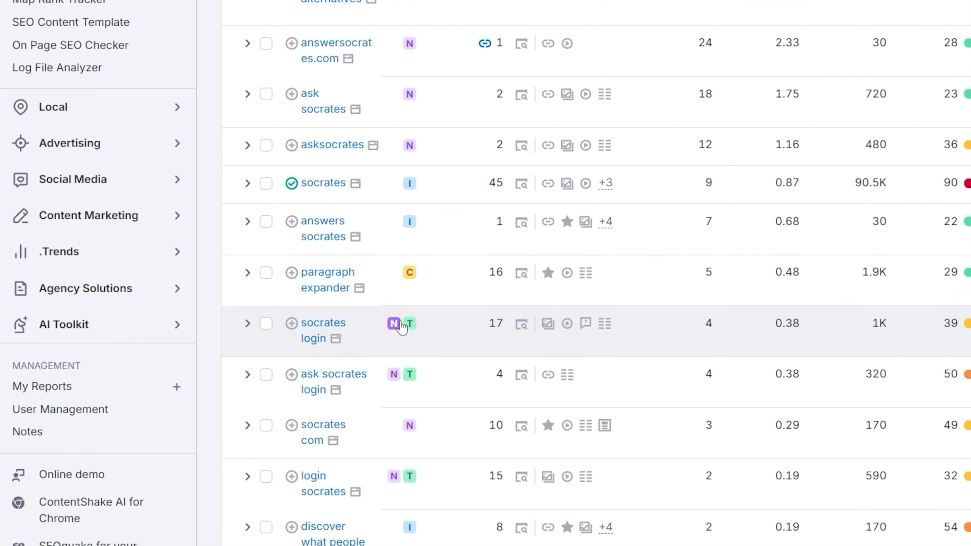
mouse_move(410, 476)
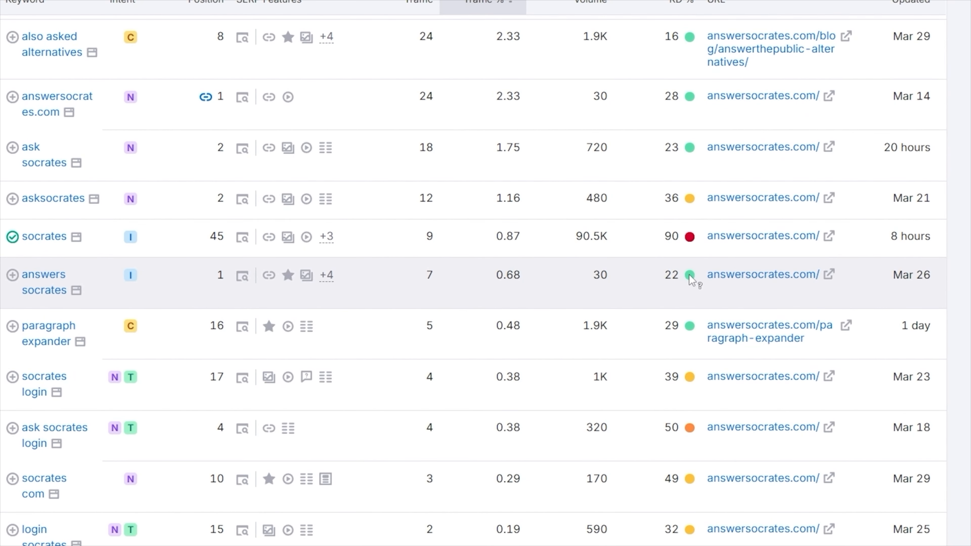
Step: Examine the keyword difficulty ratings in the positions table and the SERP features of "also asked alternatives"
mouse_move(746, 288)
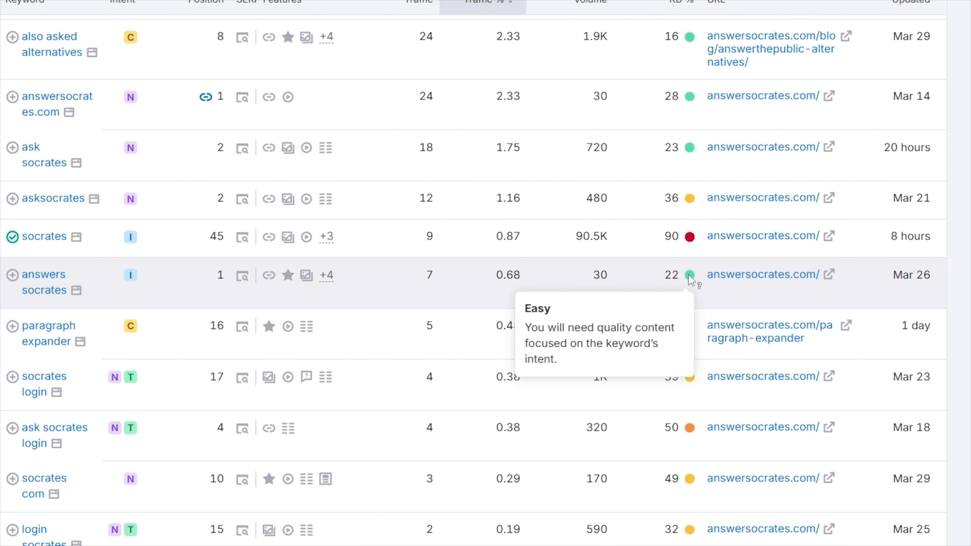
scroll(690, 279, up, 2)
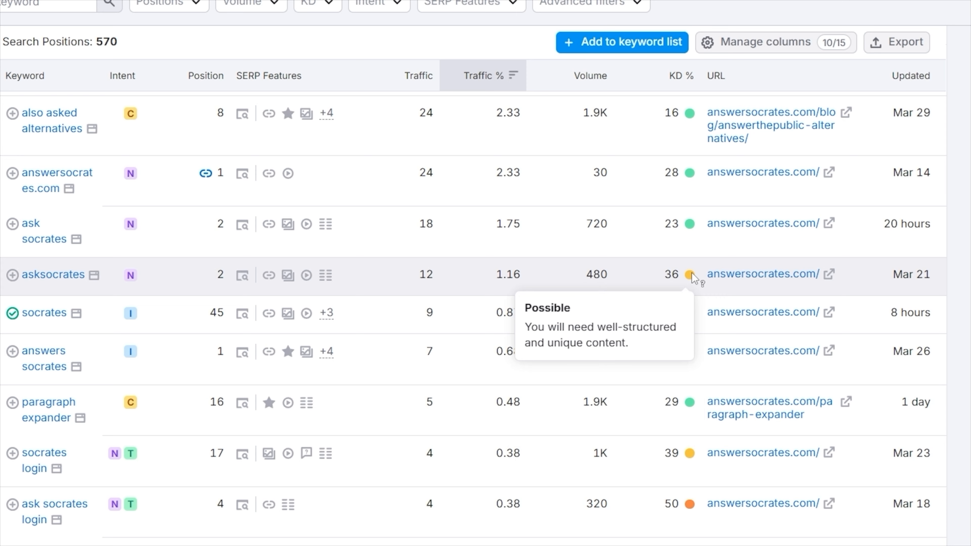
scroll(692, 277, down, 1)
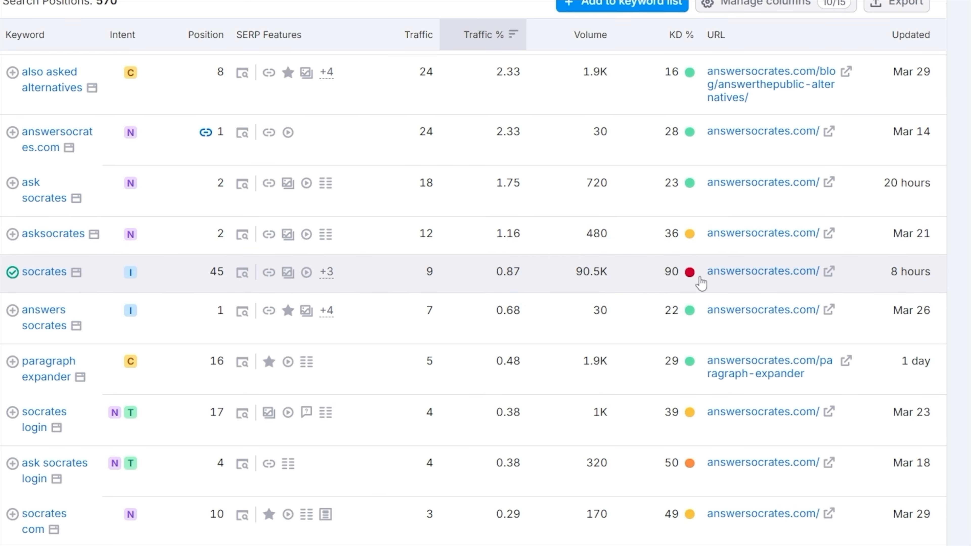
mouse_move(690, 272)
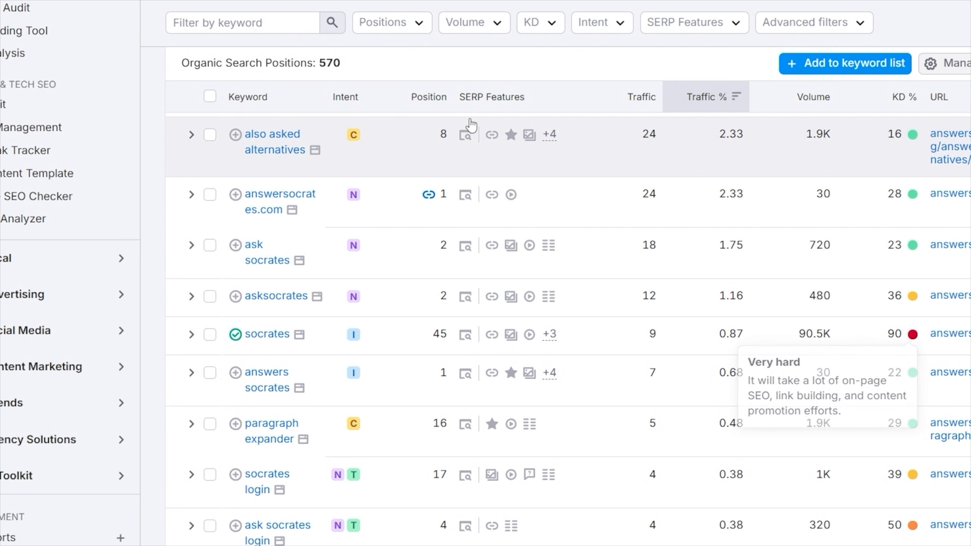
mouse_move(505, 103)
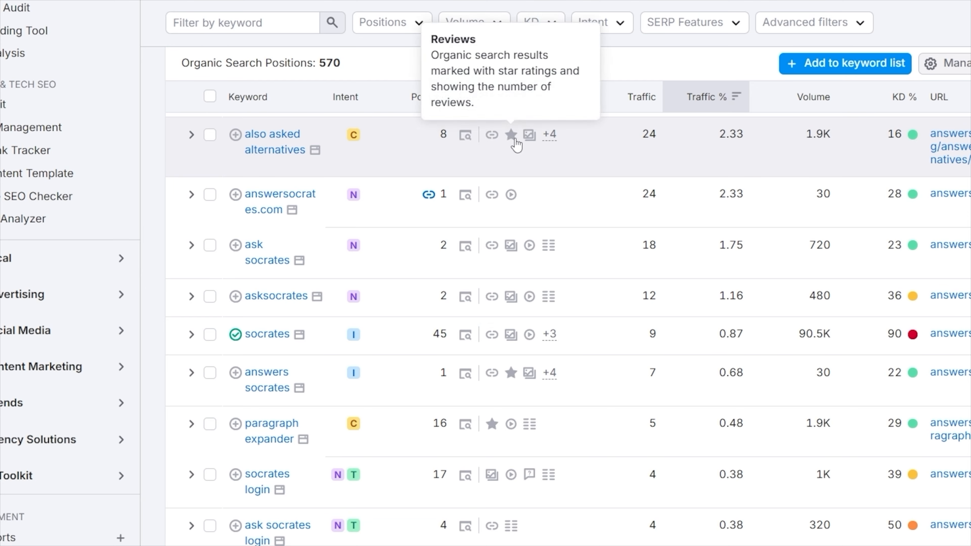
mouse_move(551, 146)
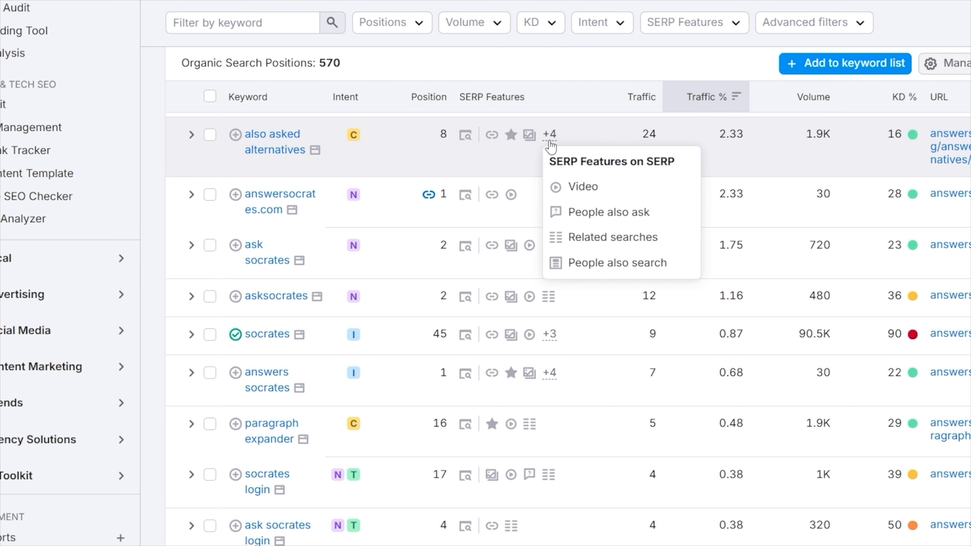
Step: View the data export options for the organic search positions table and close them without exporting
scroll(486, 112, up, 5)
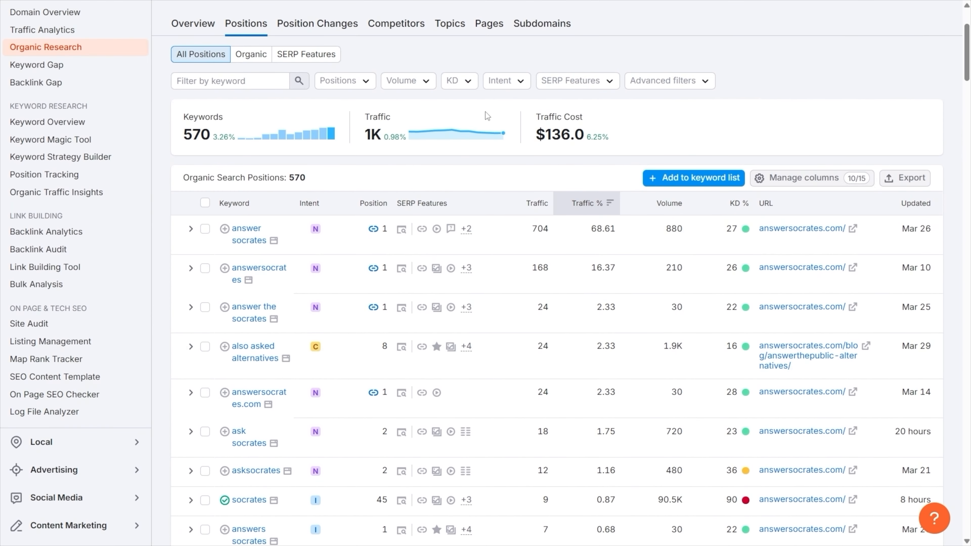
click(912, 180)
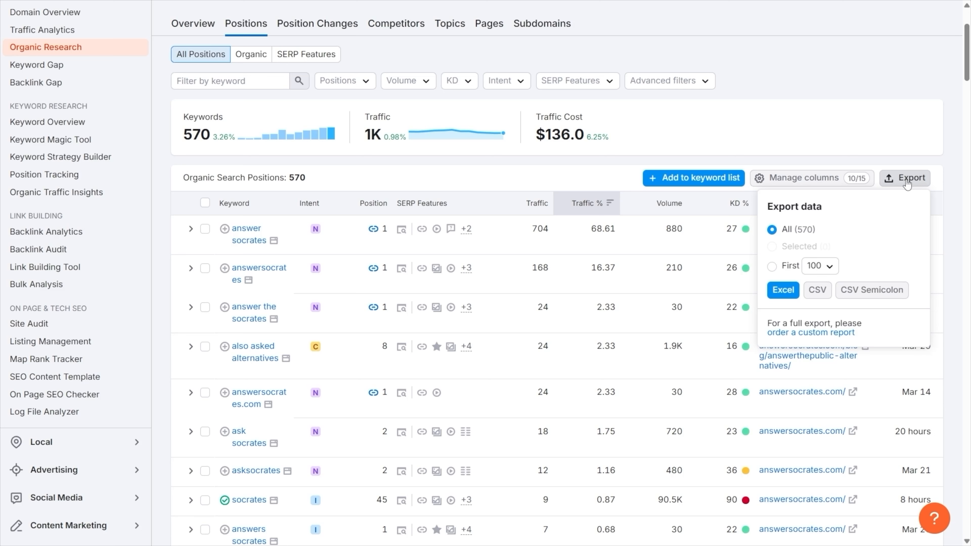
click(909, 184)
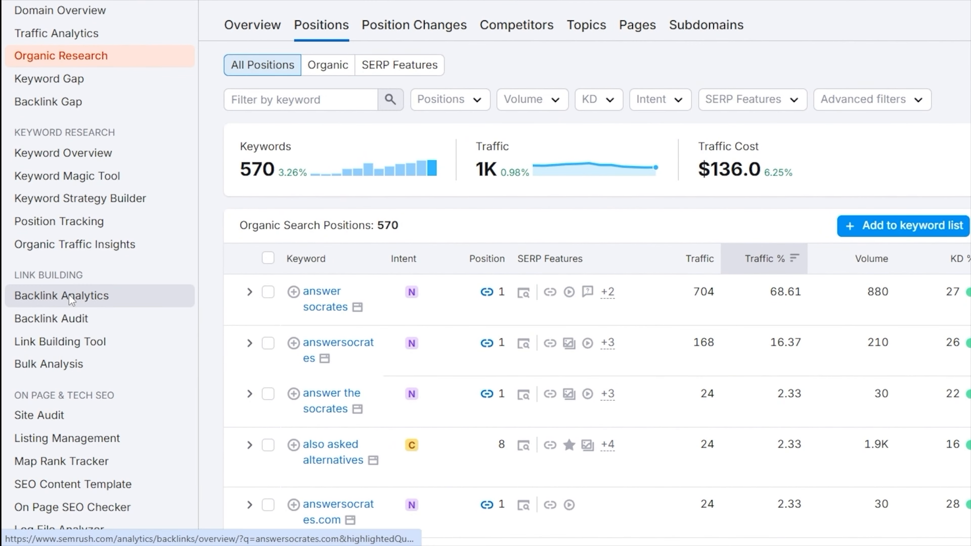
Step: Show only broken pages among the indexed pages in Backlink Analytics and open the /q/en/US/keyword page
click(69, 296)
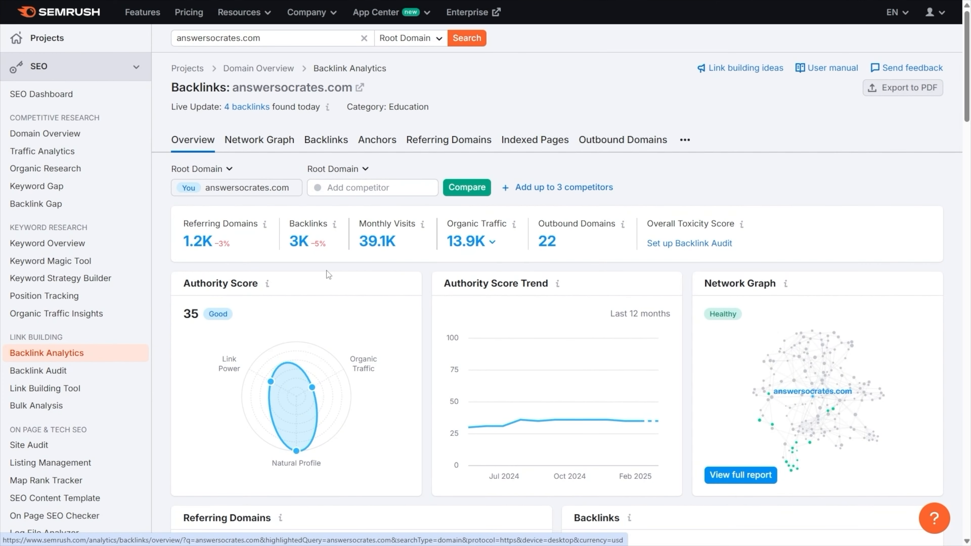
click(535, 149)
click(188, 207)
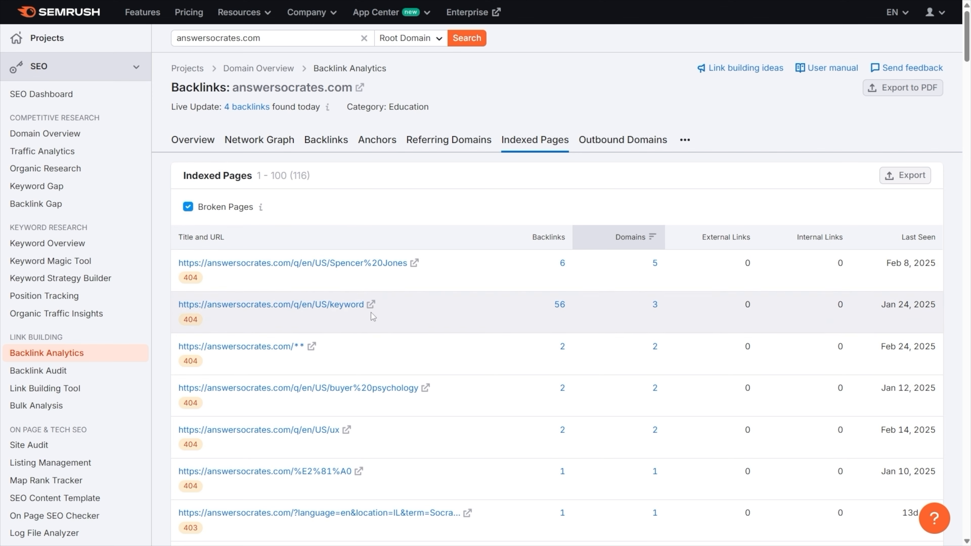
click(371, 305)
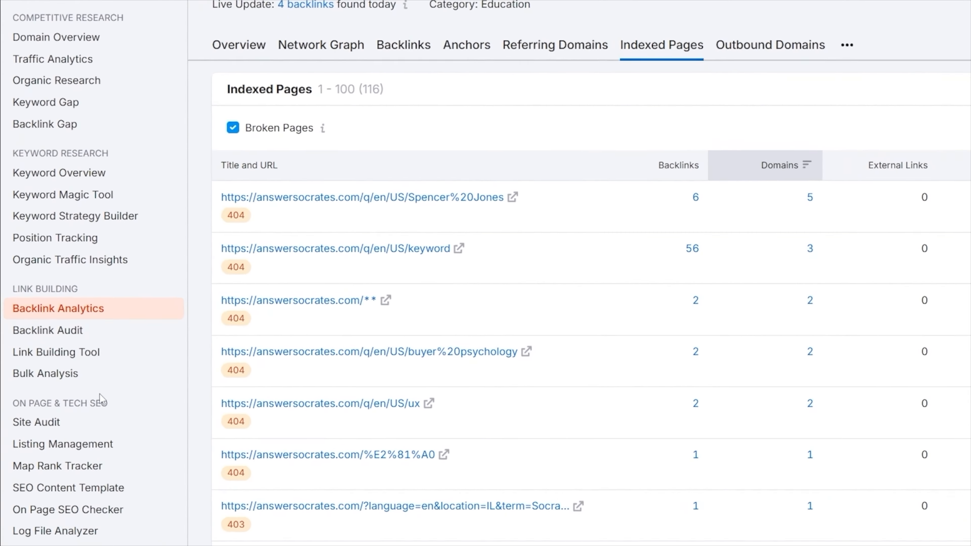
Step: Create a Site Audit project for the domain socratesplatform.com, leaving the project name blank
click(57, 416)
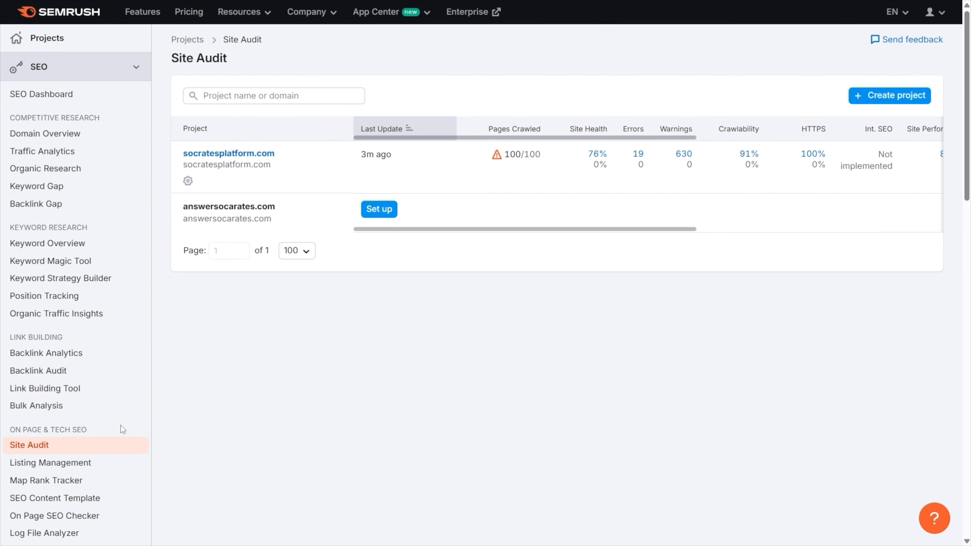
click(886, 96)
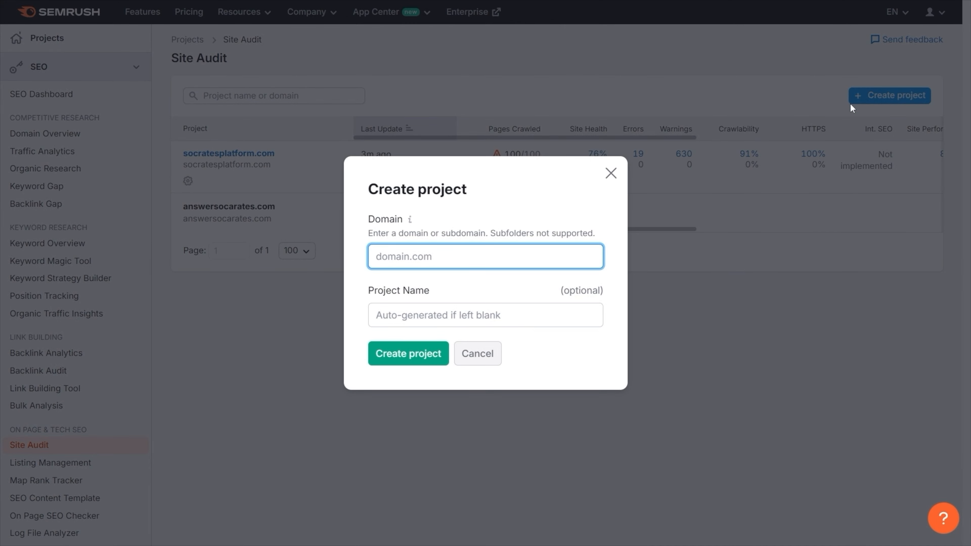
text(socratesplatform.com)
click(409, 352)
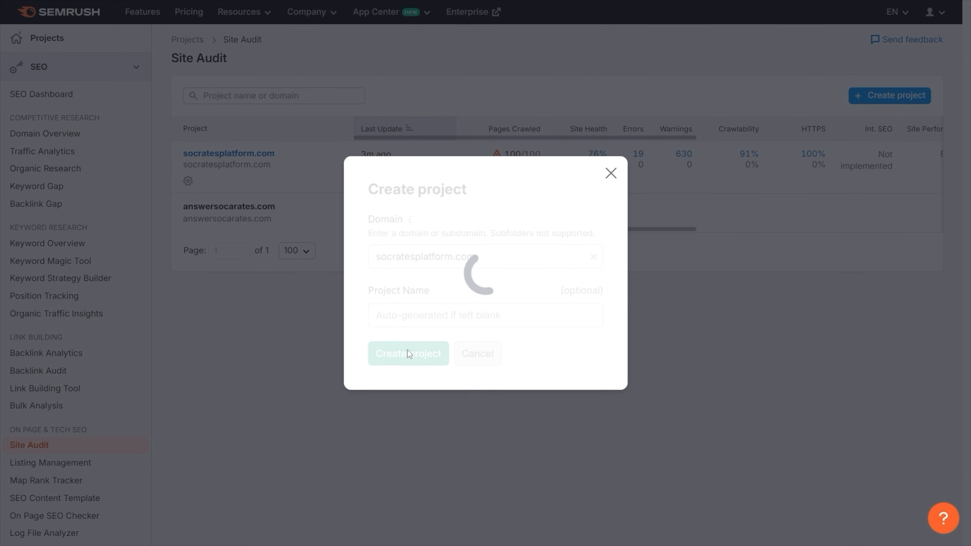
Step: Start the socratesplatform.com site audit with a limit of 100 checked pages and Website as the crawl source
click(487, 174)
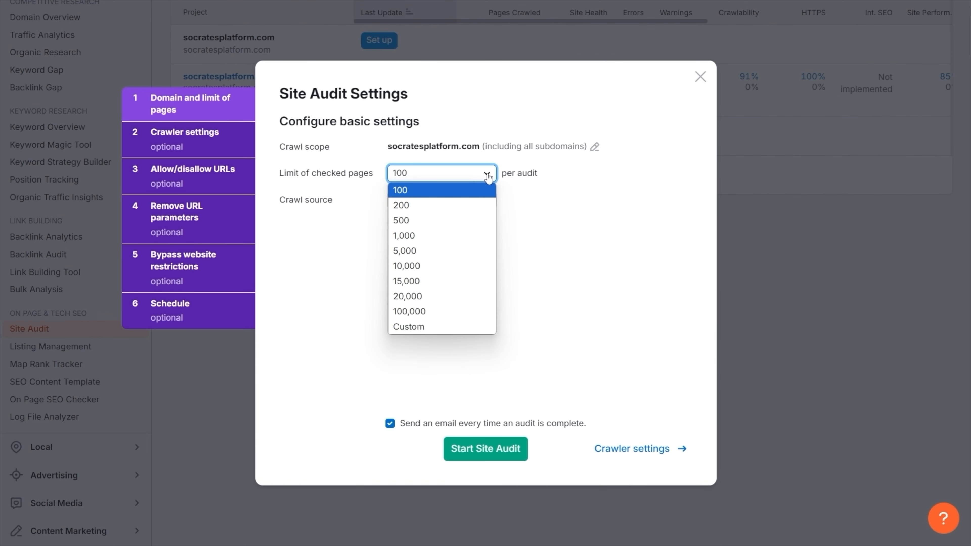
click(453, 189)
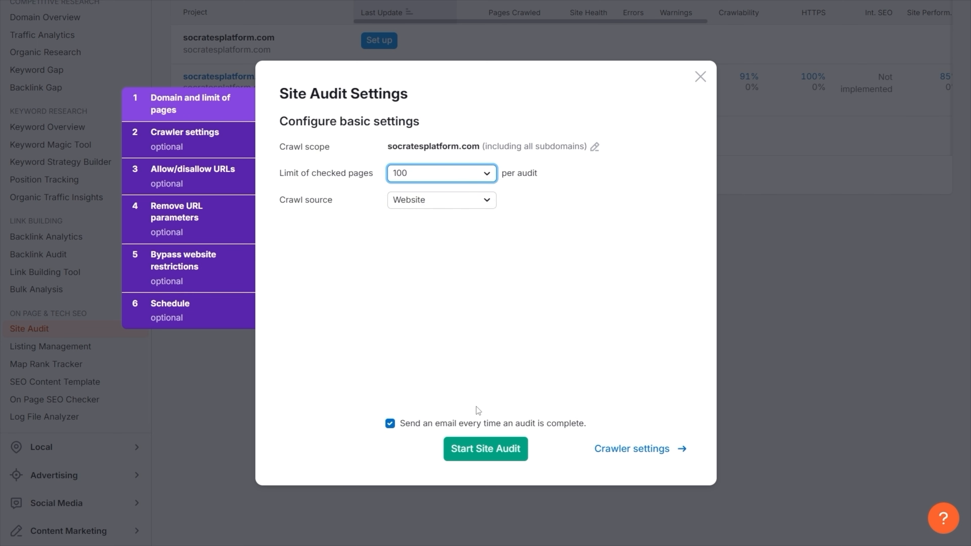
click(477, 452)
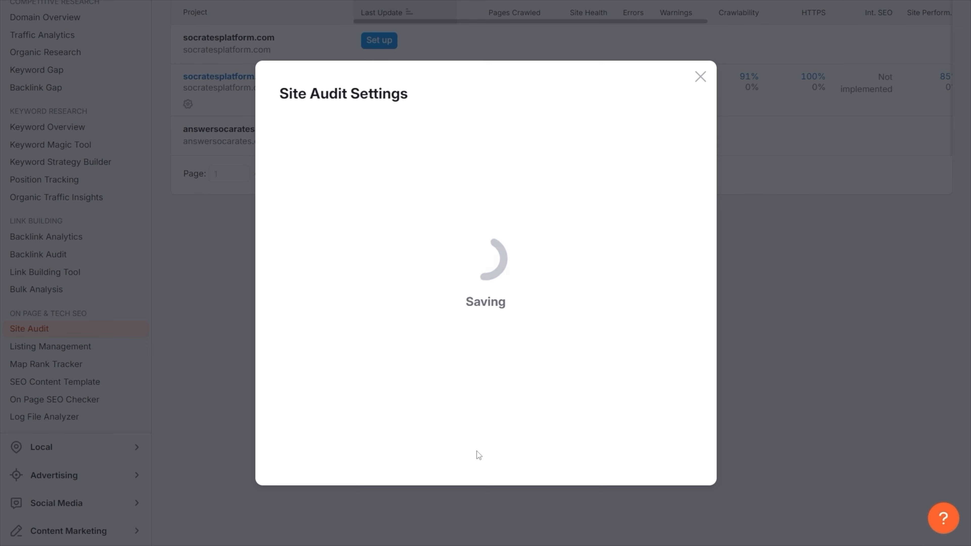
scroll(477, 451, up, 2)
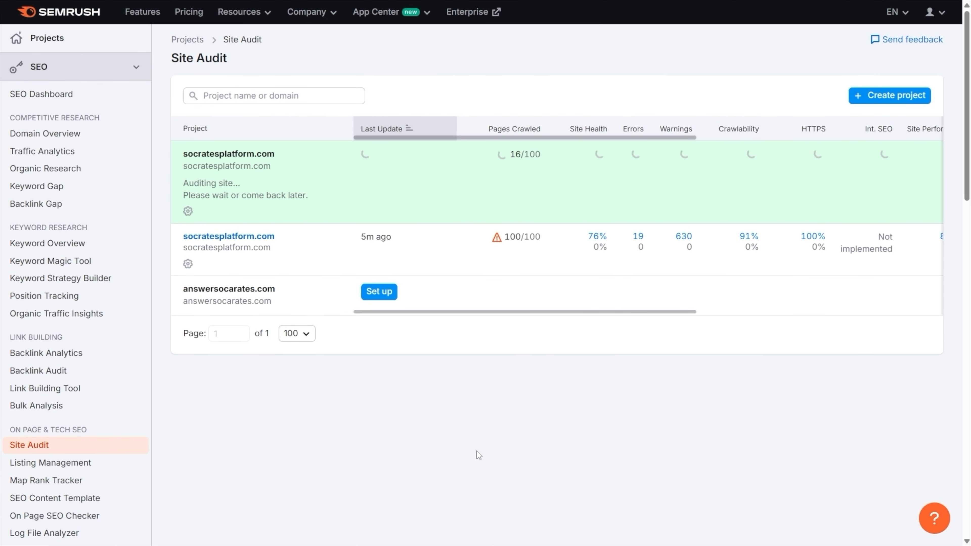
drag(526, 282, 797, 307)
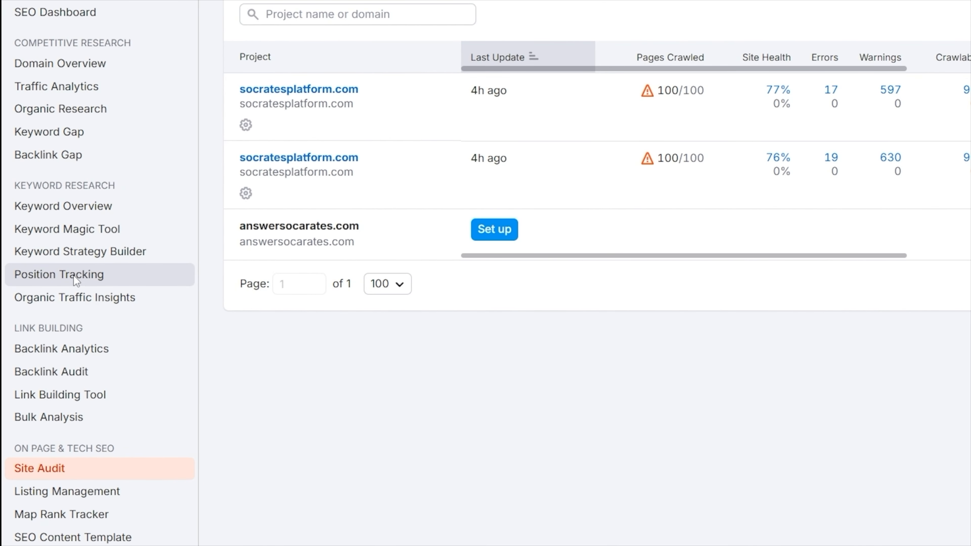
Step: Start a new Position Tracking campaign for the domain answersocrates.com
click(74, 279)
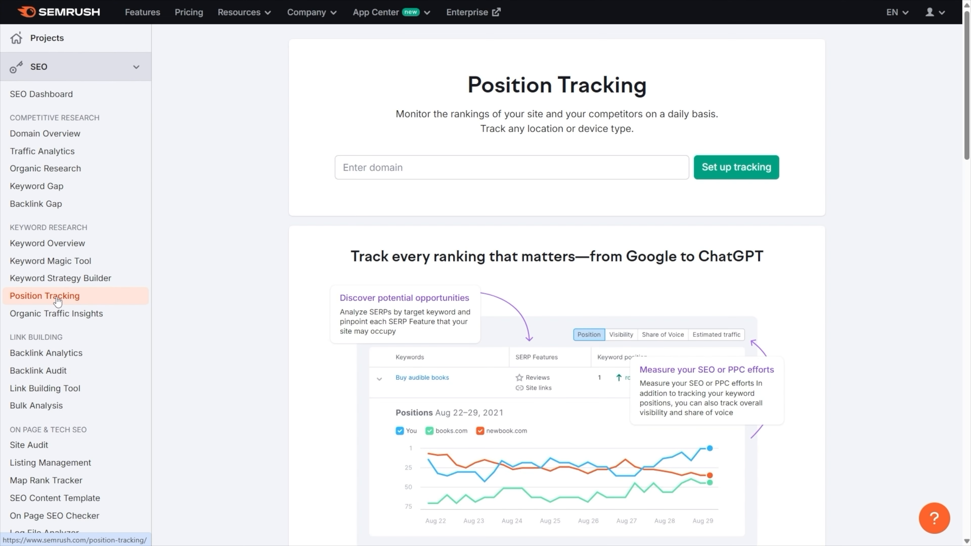
click(444, 167)
text(answersocrates.com)
click(724, 177)
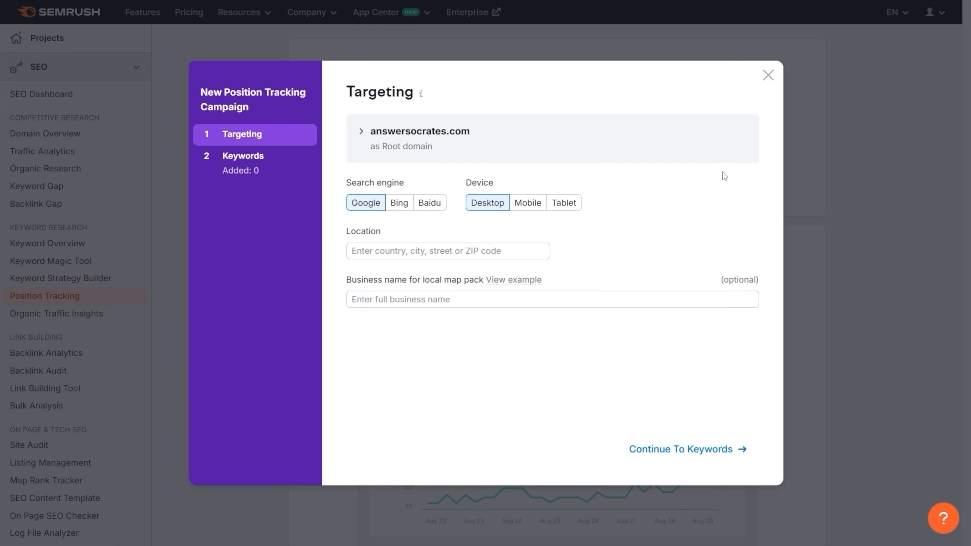
Step: Target the tracking campaign at the United States in English, leave the business name blank and continue to the keywords
click(398, 247)
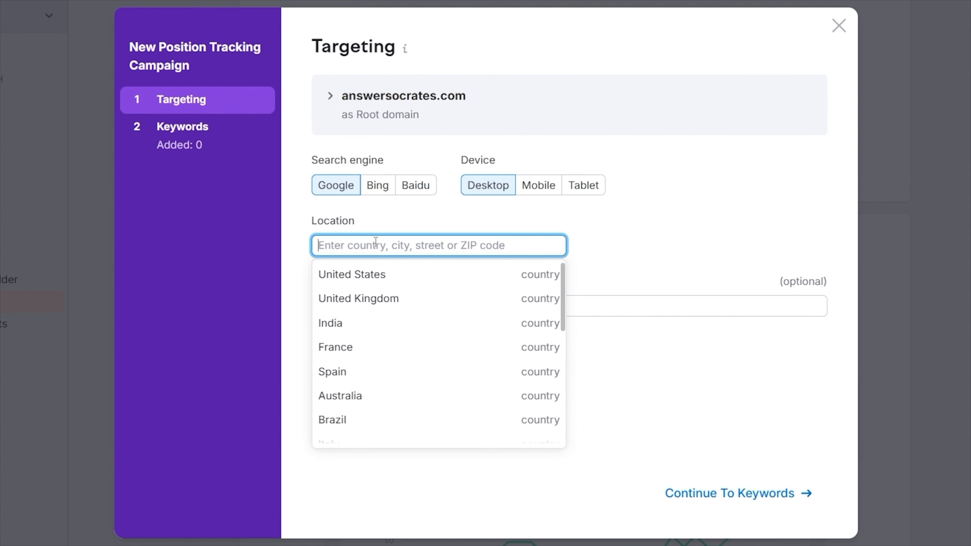
click(381, 276)
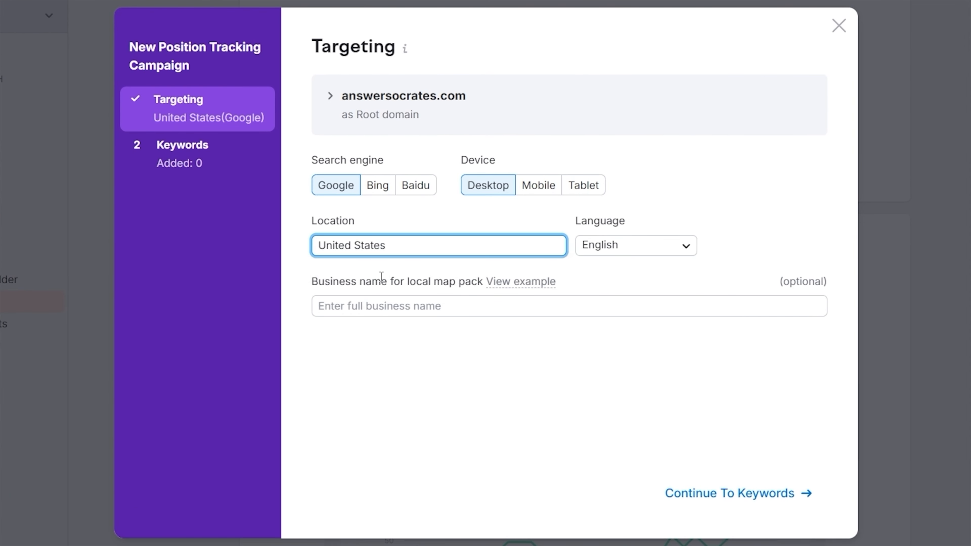
click(689, 243)
click(688, 243)
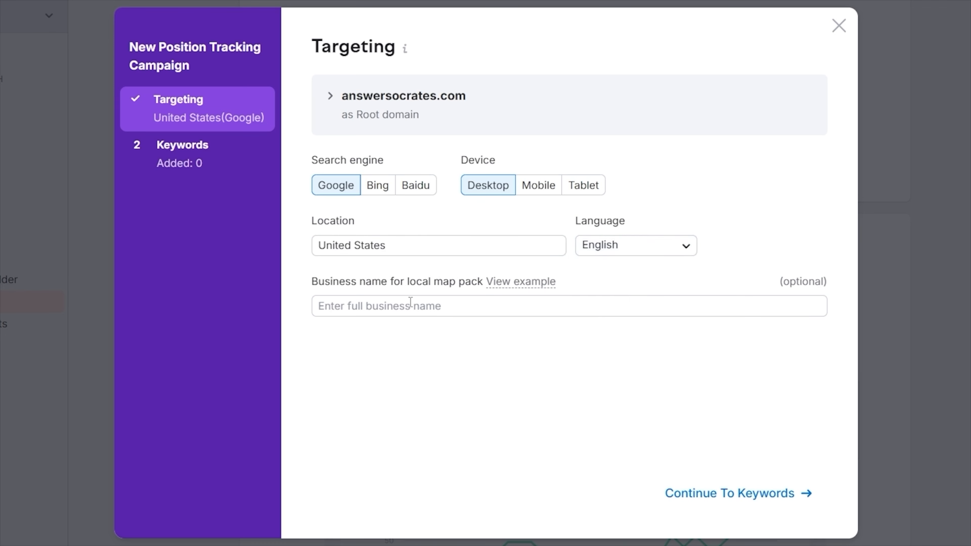
click(390, 304)
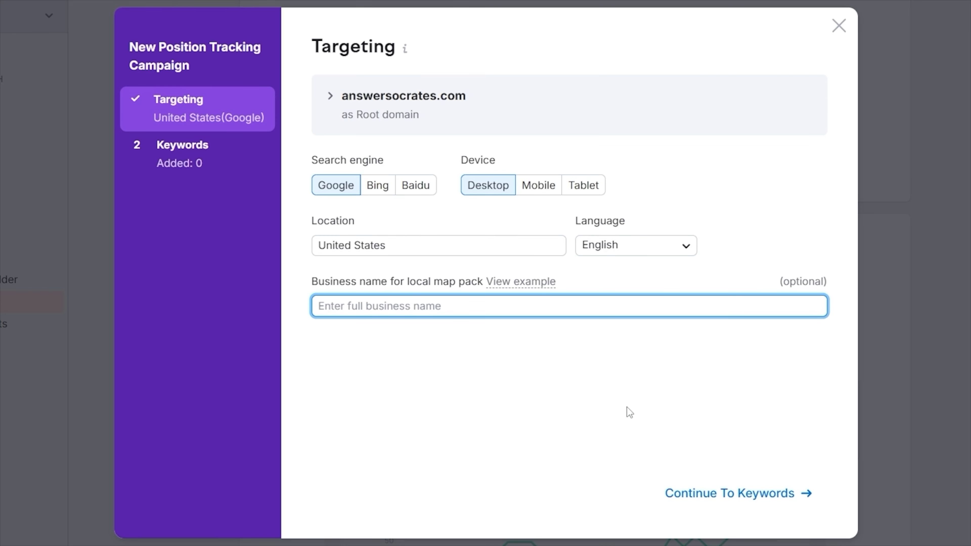
click(759, 509)
Step: Add the keywords "Socrates" and "answer the public alternatives" to the campaign and start tracking
text(Socrates)
key(Return)
text(an)
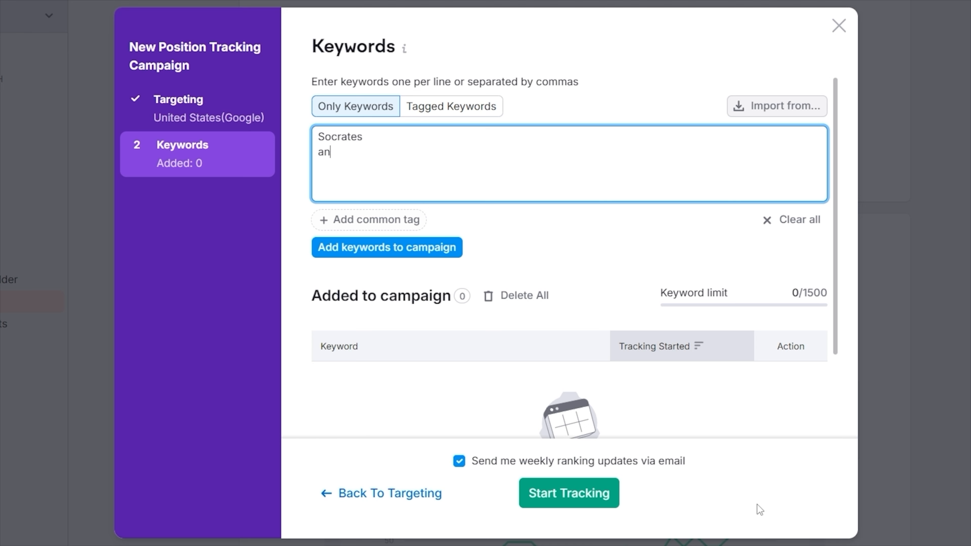
text(swer the public alternatives)
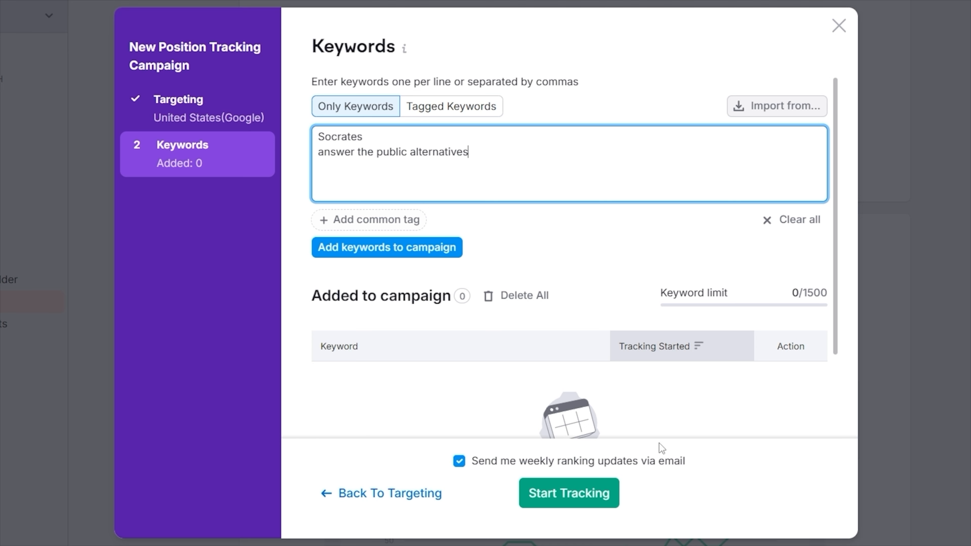
click(378, 256)
scroll(376, 253, down, 5)
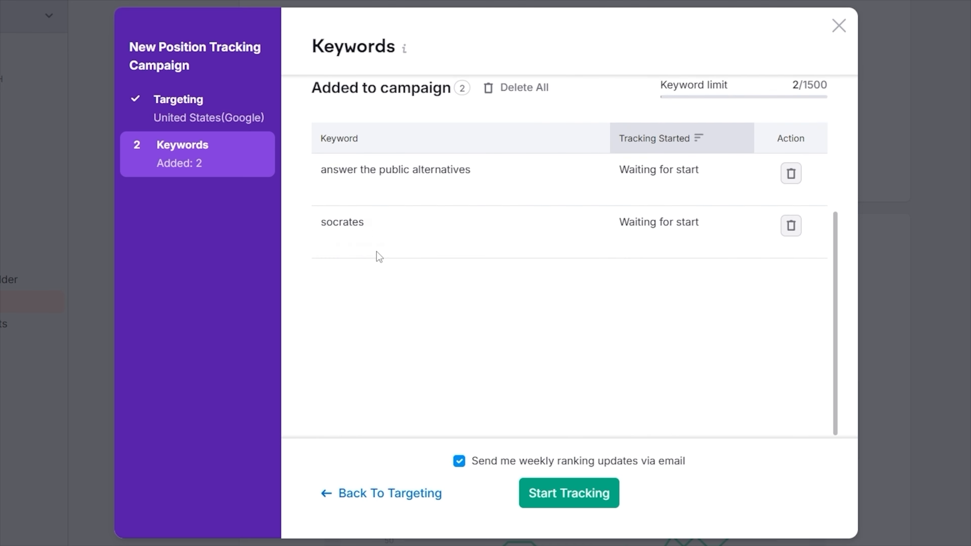
click(563, 495)
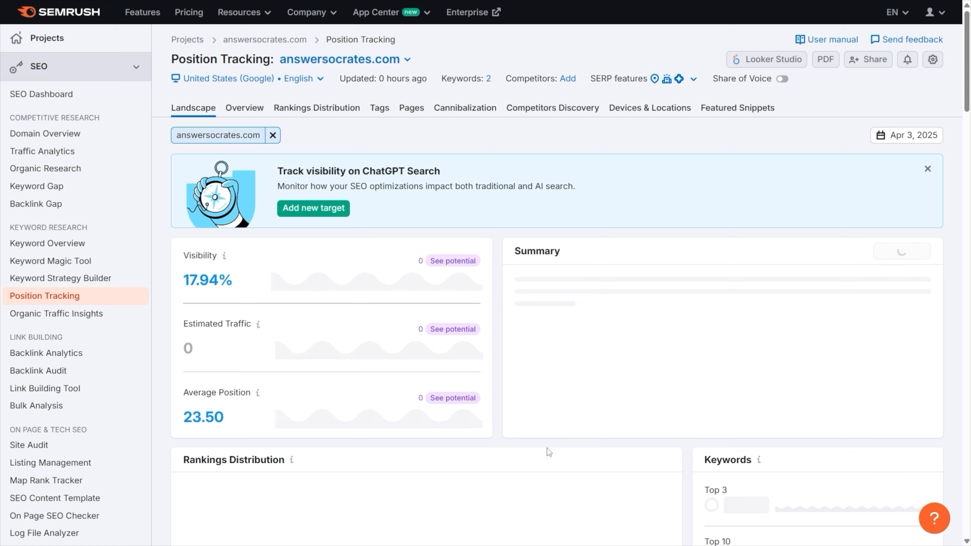
Step: Review the rankings distribution, top keywords and tags in the campaign's Landscape report
scroll(547, 448, down, 8)
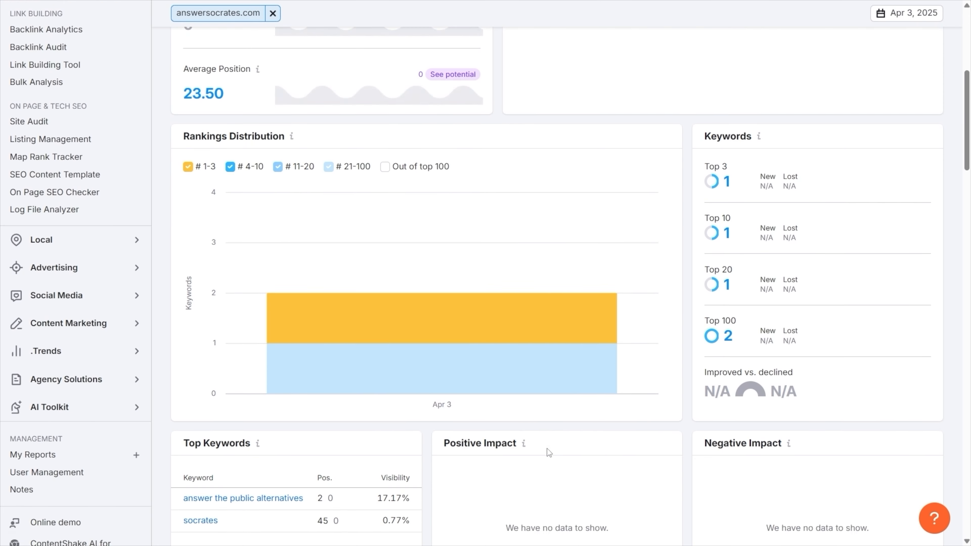
scroll(547, 449, down, 10)
scroll(547, 449, up, 4)
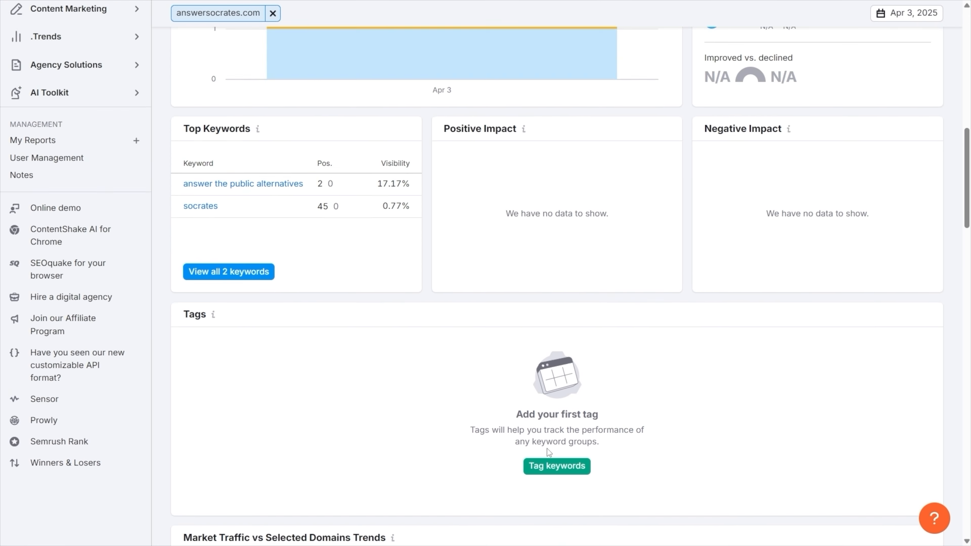
scroll(547, 449, up, 5)
scroll(547, 449, up, 10)
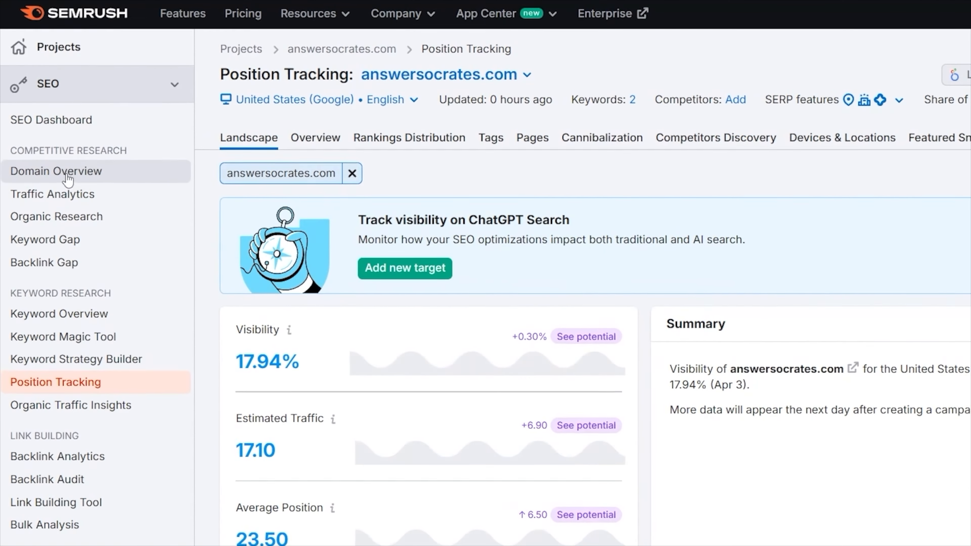
Step: Run a Domain Overview search for socratesplatform.com with the region kept at Worldwide
click(67, 176)
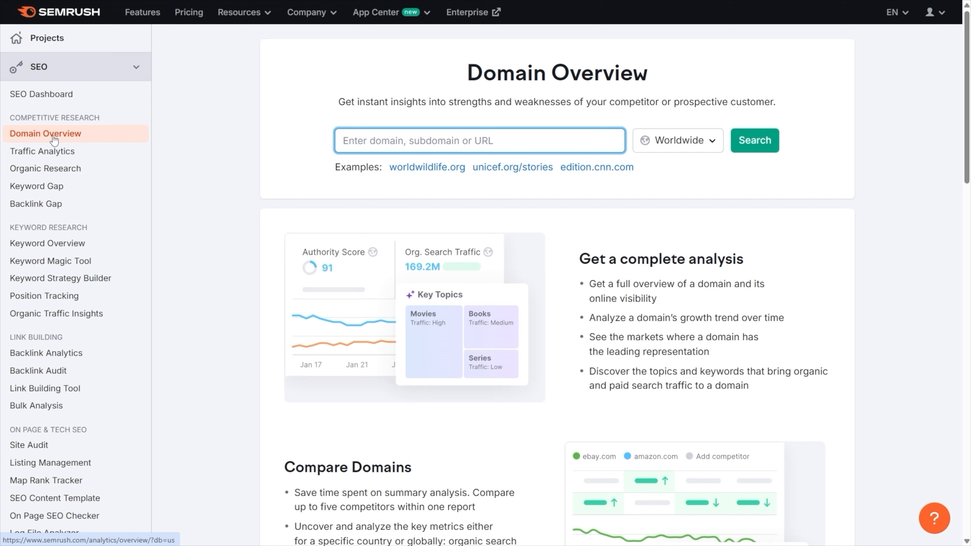
click(375, 138)
text(socratesplatform.com)
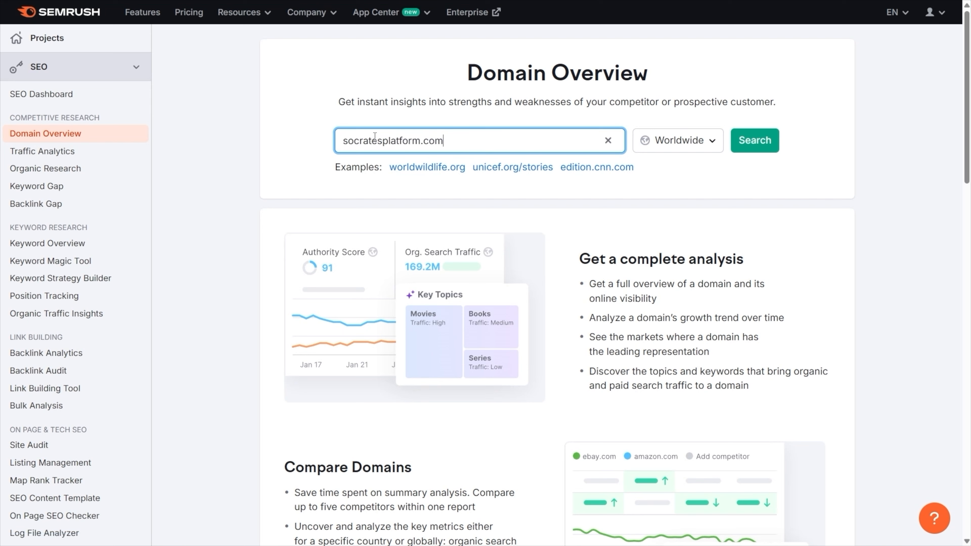
click(715, 142)
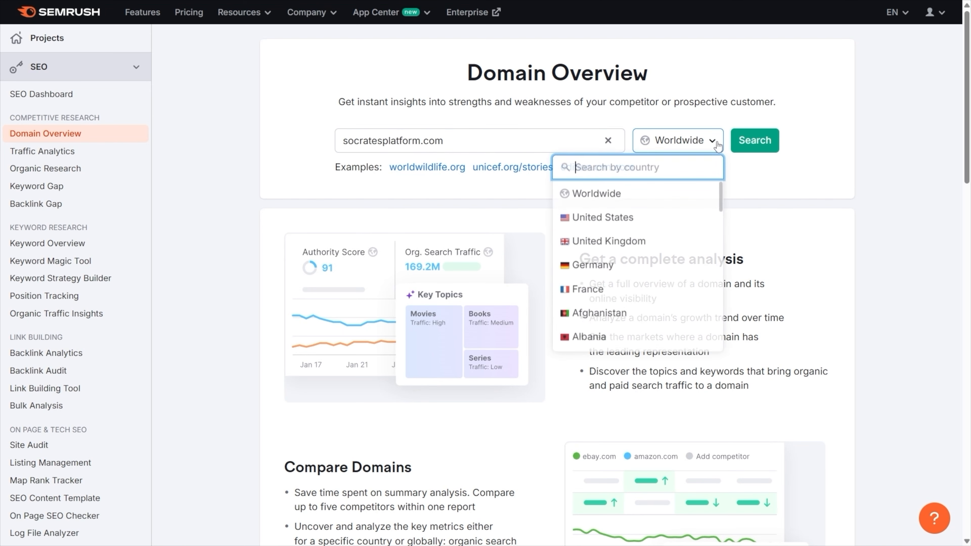
click(718, 146)
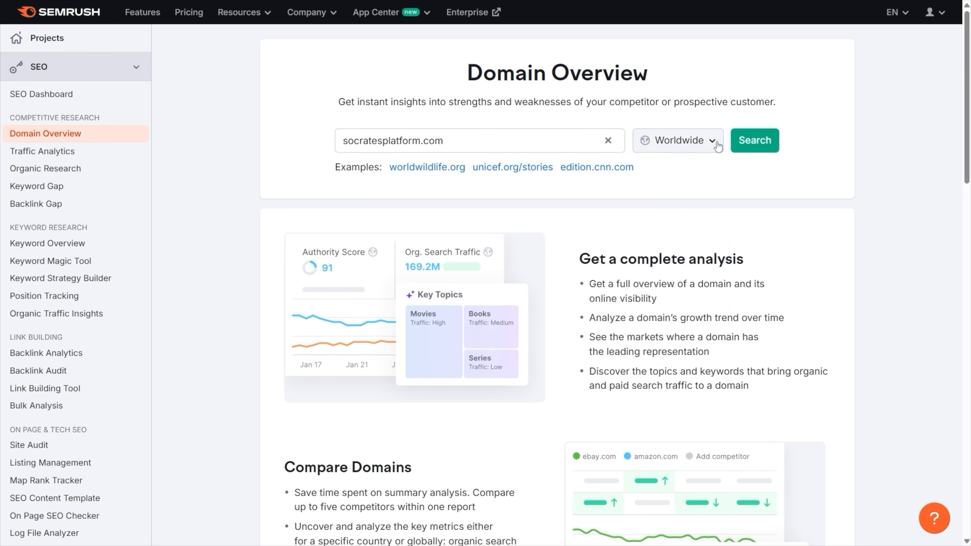
click(751, 142)
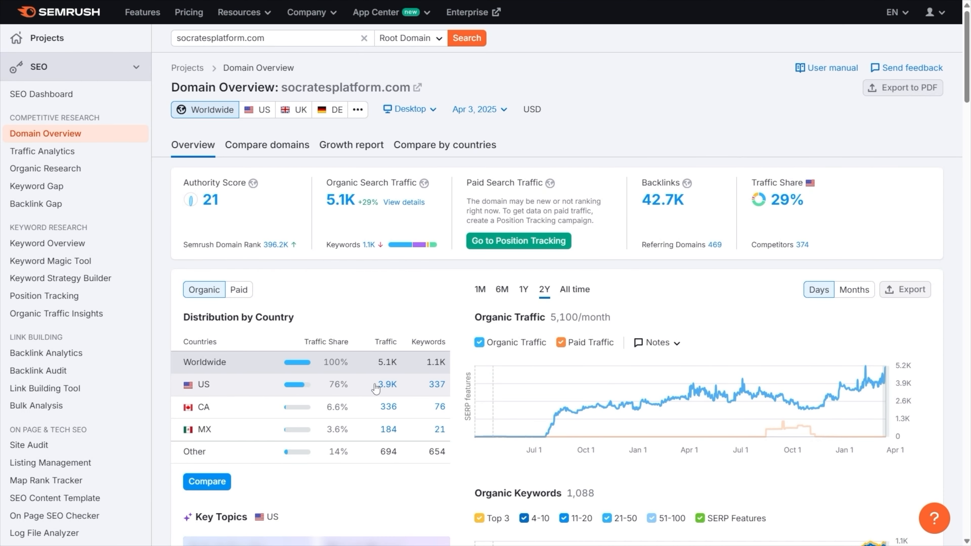
Step: Review the top organic keywords, keyword intent and position distribution of socratesplatform.com
scroll(700, 341, down, 10)
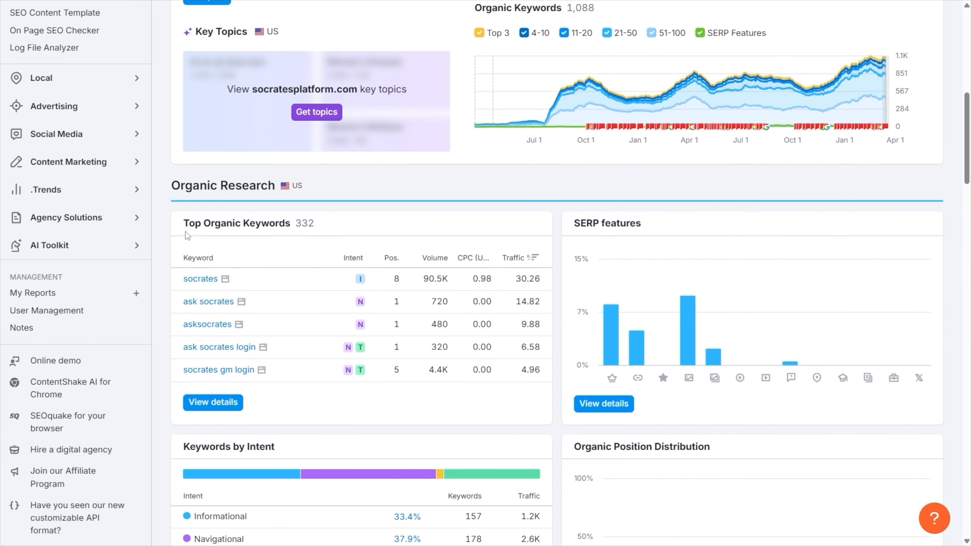
scroll(304, 259, down, 5)
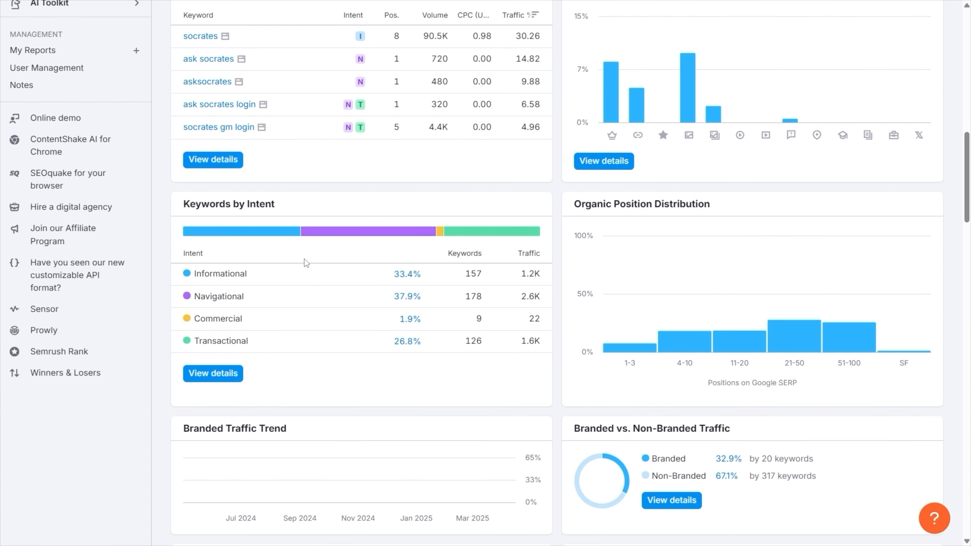
scroll(304, 259, down, 6)
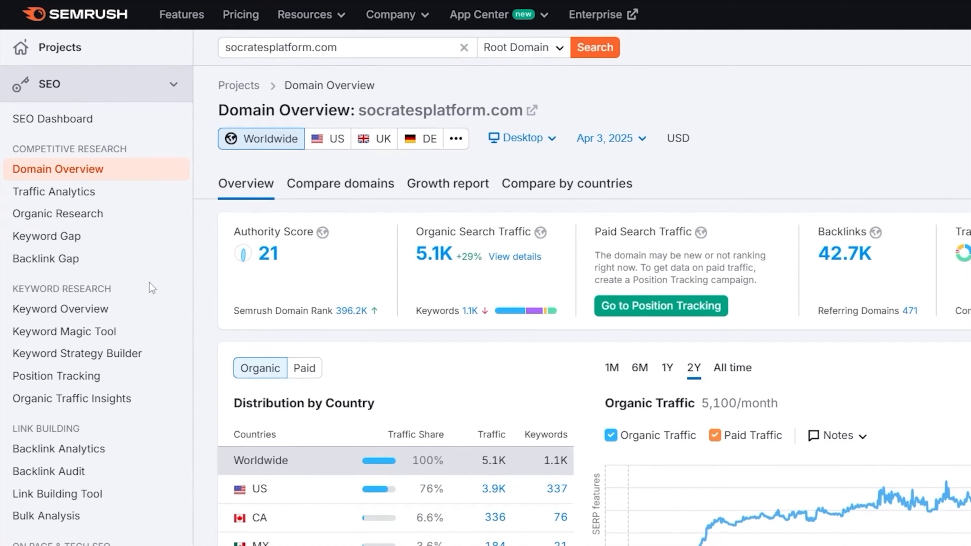
Step: Compare the US organic keywords of answersocrates.com against root domain socratesplatform.com in Keyword Gap
click(47, 236)
click(383, 140)
text(answersocrates.com)
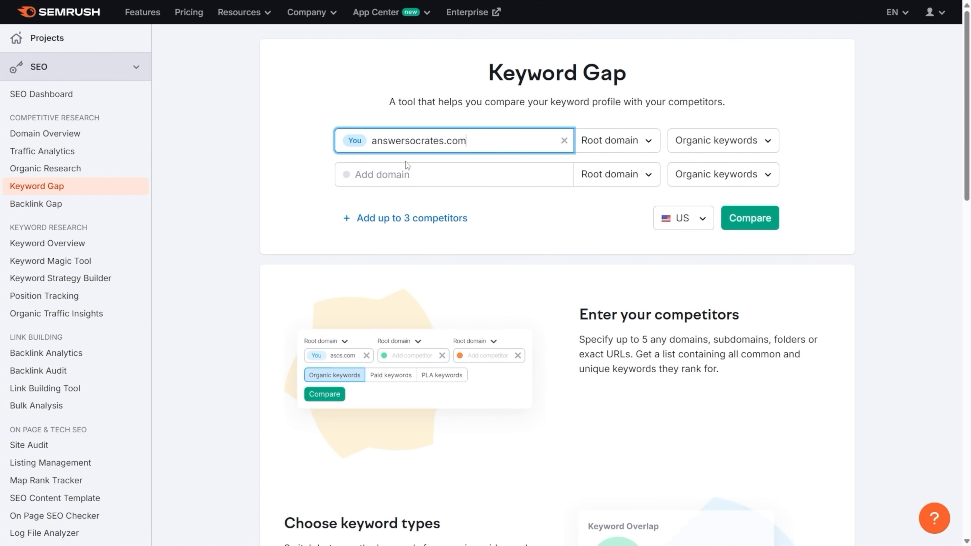
click(408, 169)
click(388, 222)
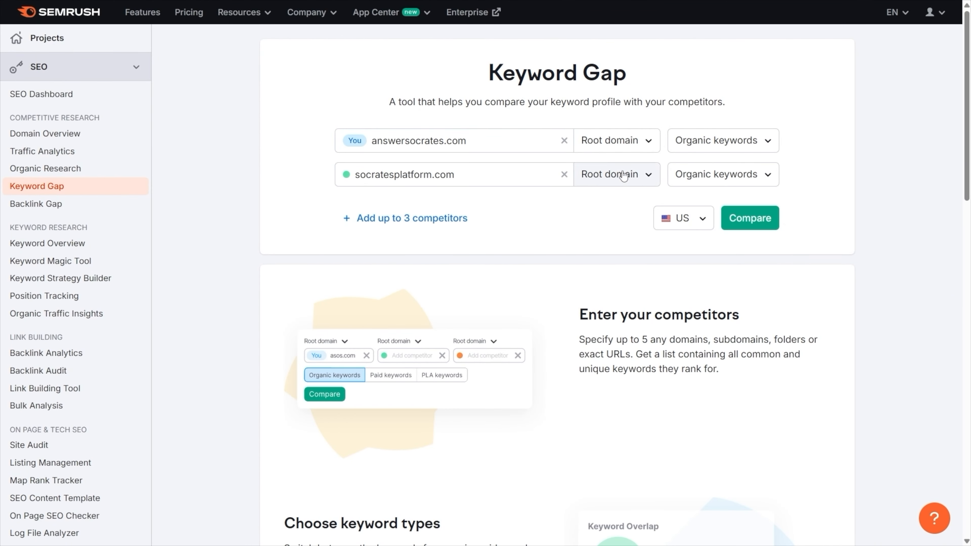
click(769, 175)
click(768, 178)
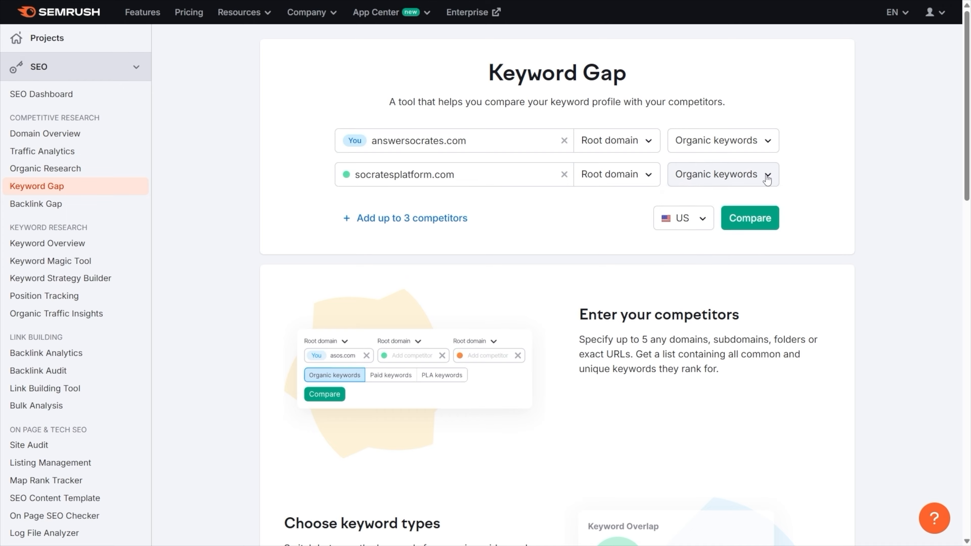
click(753, 217)
Step: Show the Untapped keywords for answersocrates.com in the keyword details and look through the list
scroll(753, 222, down, 4)
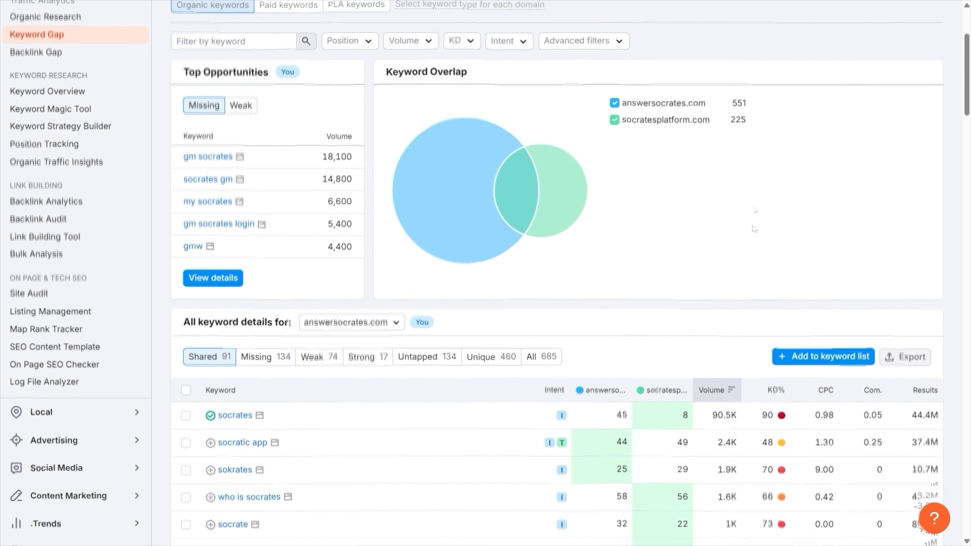
scroll(752, 215, down, 5)
click(425, 146)
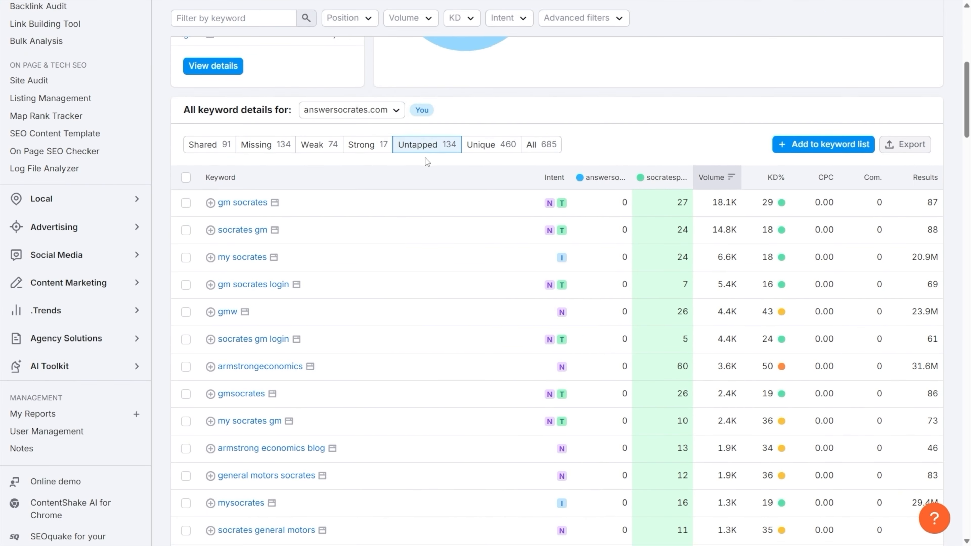
scroll(425, 158, down, 10)
scroll(425, 158, up, 5)
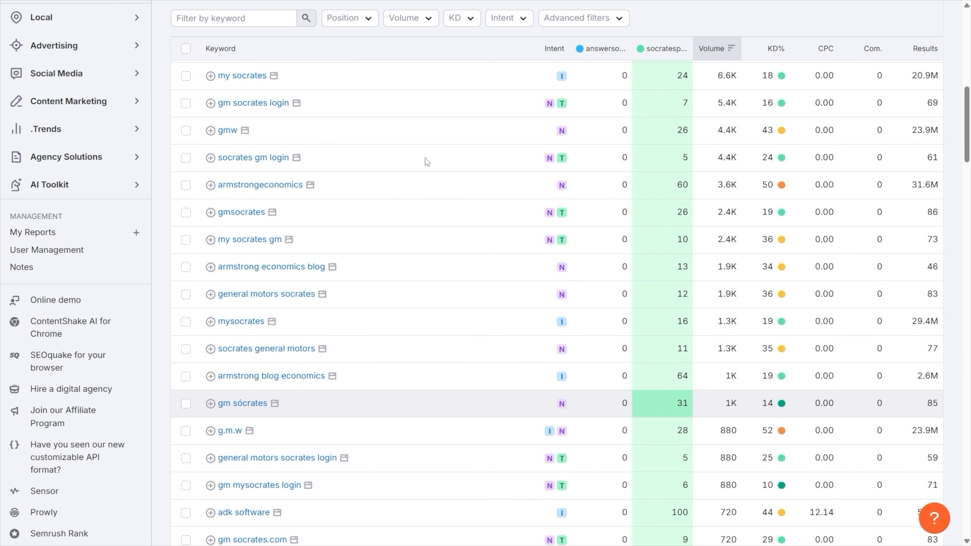
scroll(425, 158, up, 5)
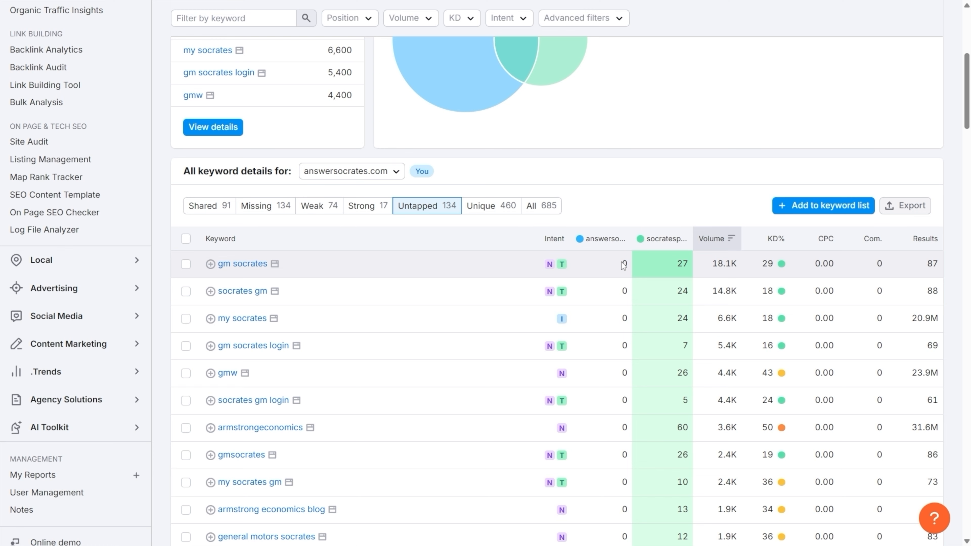
scroll(624, 264, up, 8)
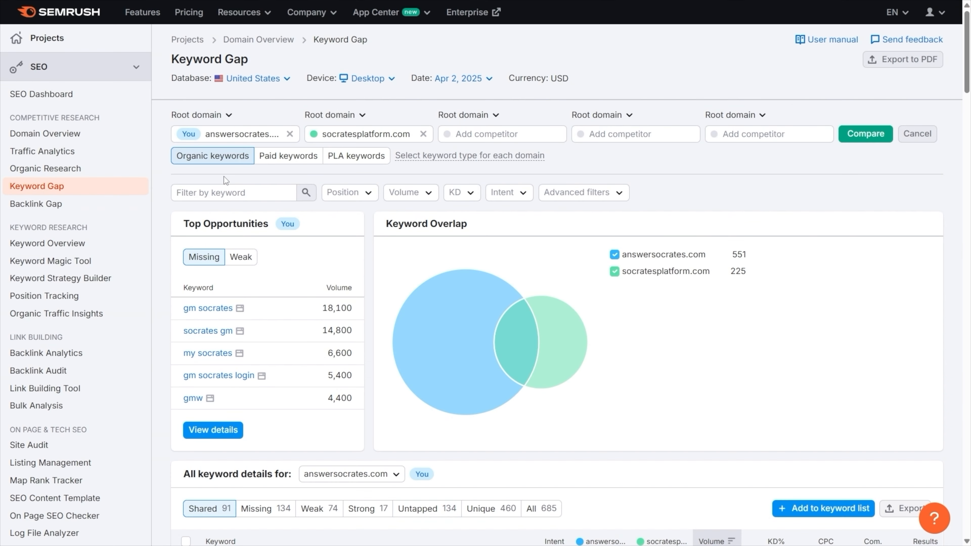
Step: Find backlink prospects for answersocrates.com in Backlink Gap with alsoasked.com as the competitor
click(53, 206)
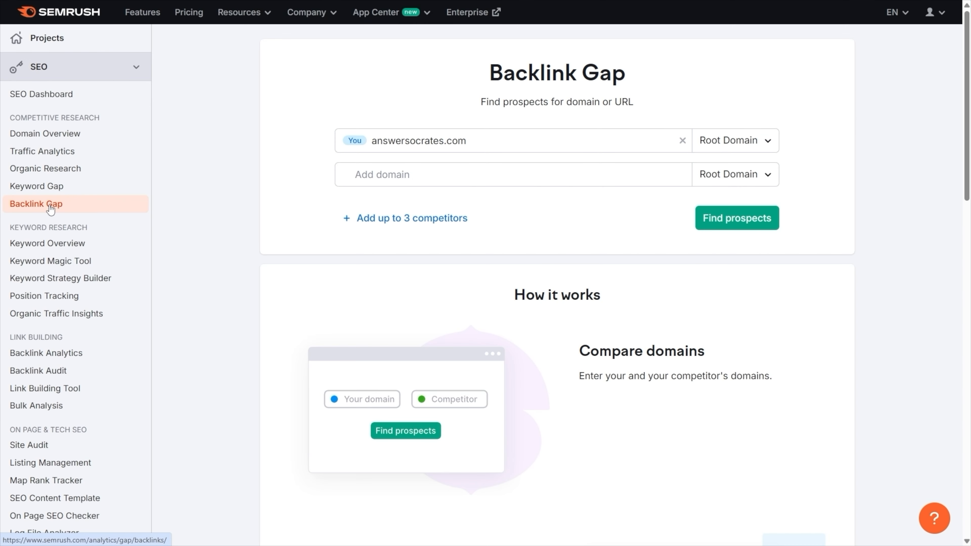
click(404, 173)
click(397, 227)
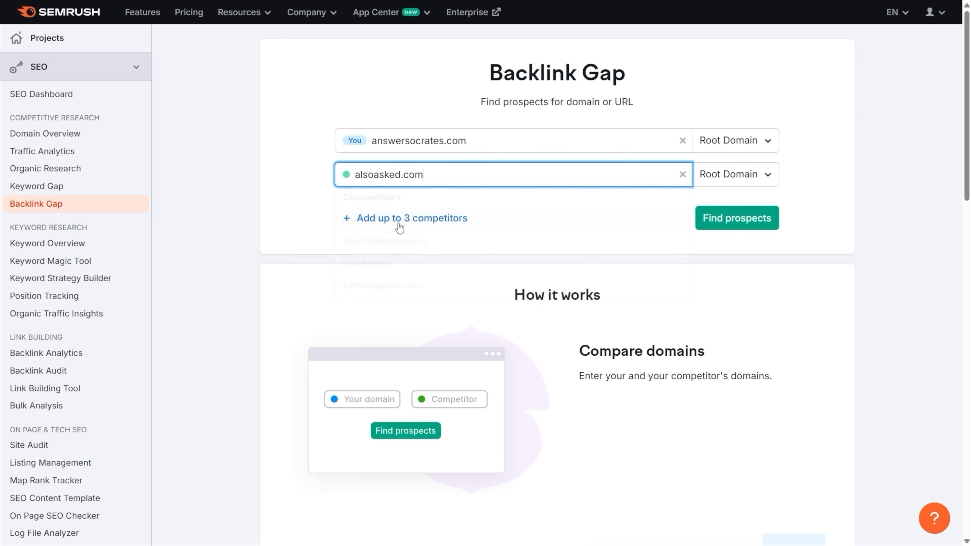
click(751, 221)
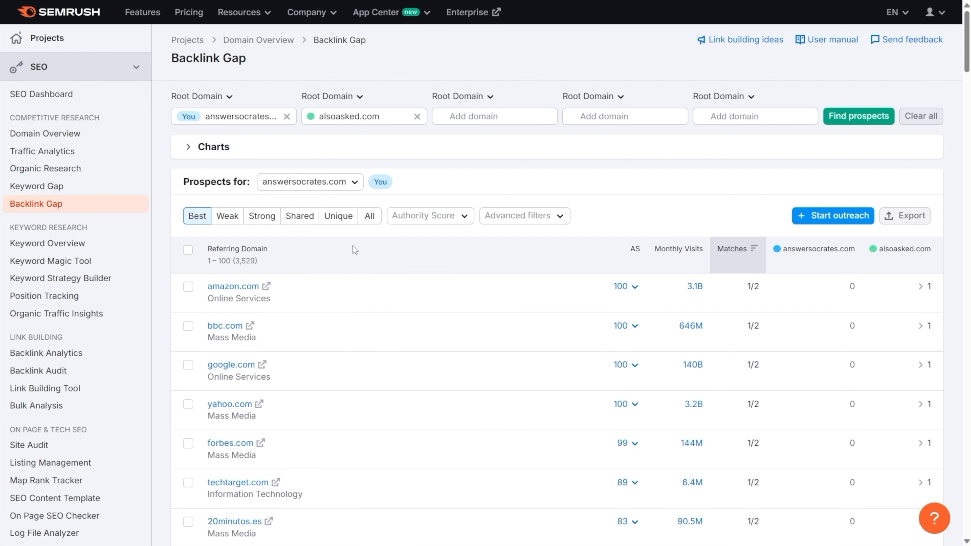
Step: Look through the Best referring domain prospects for answersocrates.com
scroll(193, 228, down, 5)
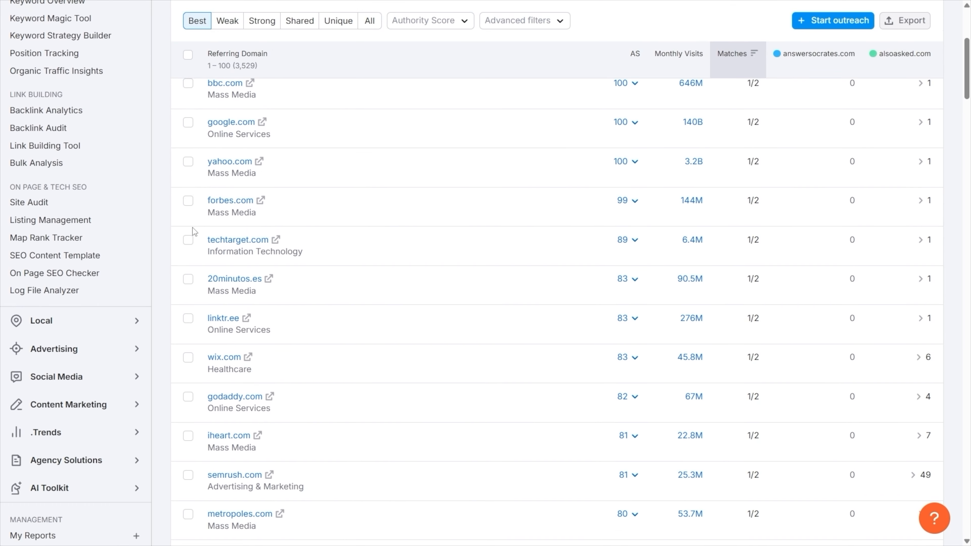
scroll(194, 229, down, 4)
scroll(194, 229, up, 9)
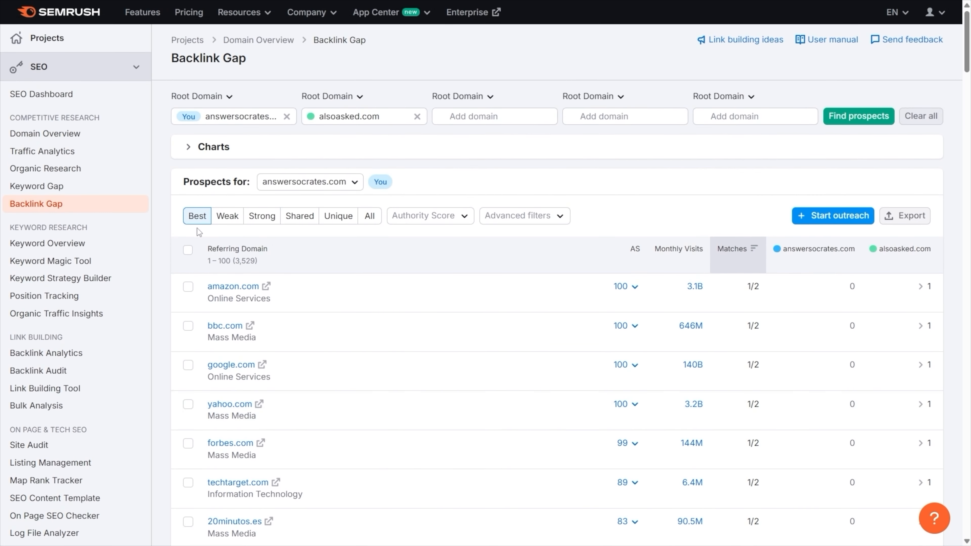